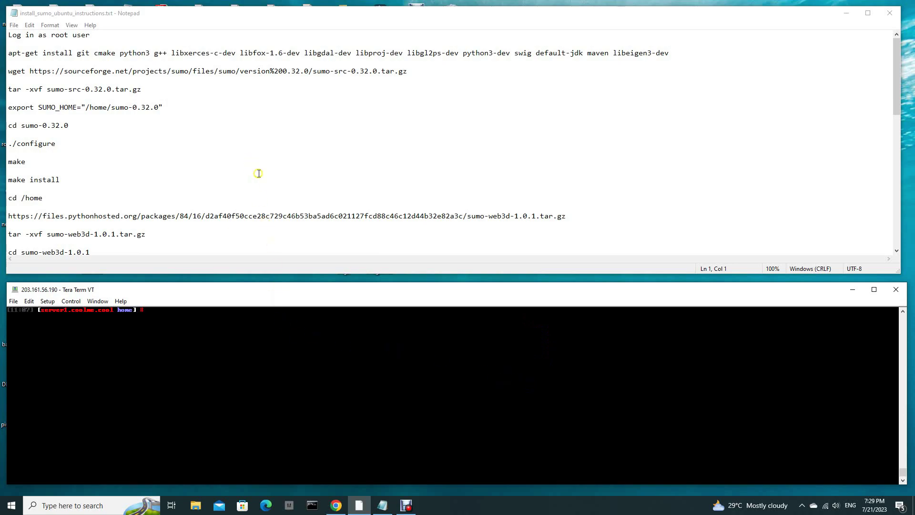
Step: Copy the apt-get install line for SUMO's build dependencies into the terminal and run it
click(203, 113)
click(172, 329)
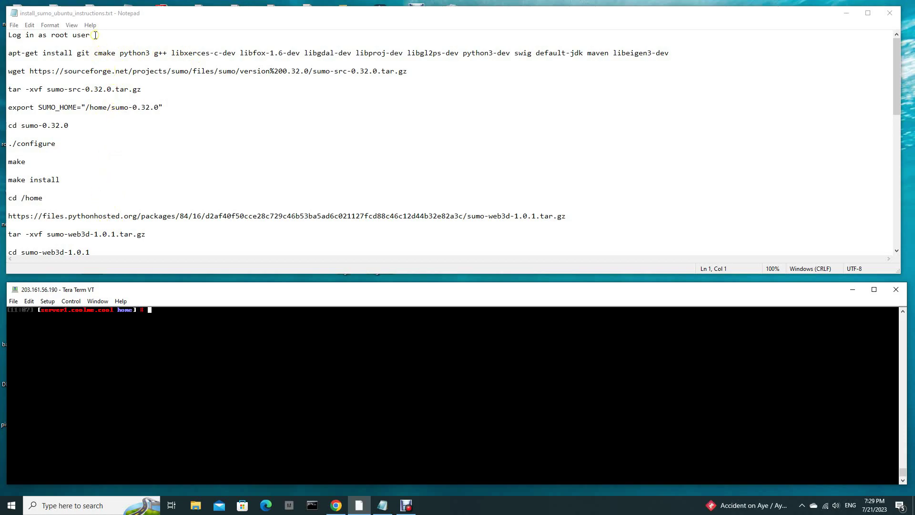
drag(95, 35, 8, 36)
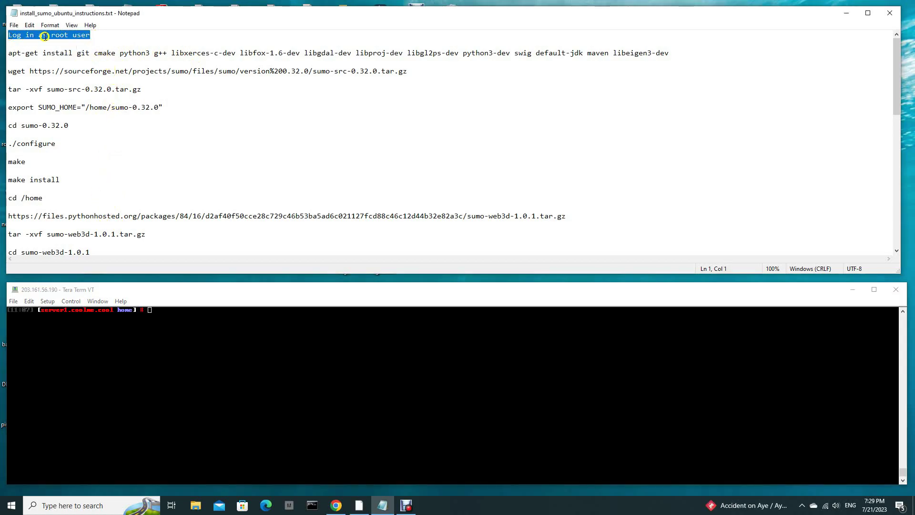
click(119, 41)
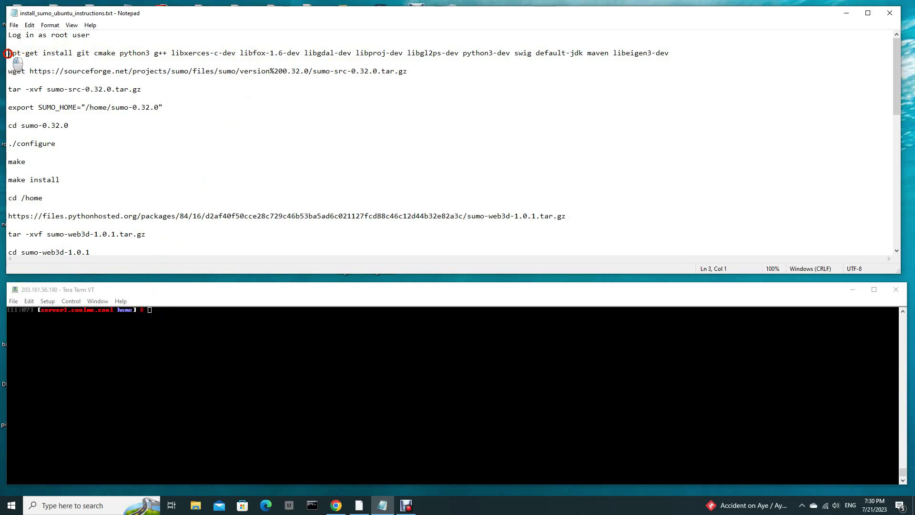
drag(9, 53, 697, 50)
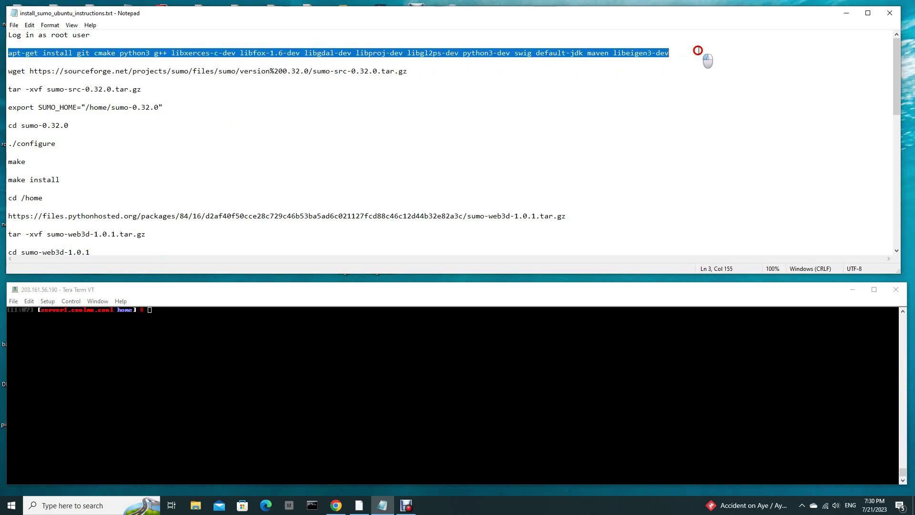
right_click(656, 52)
click(677, 84)
right_click(202, 317)
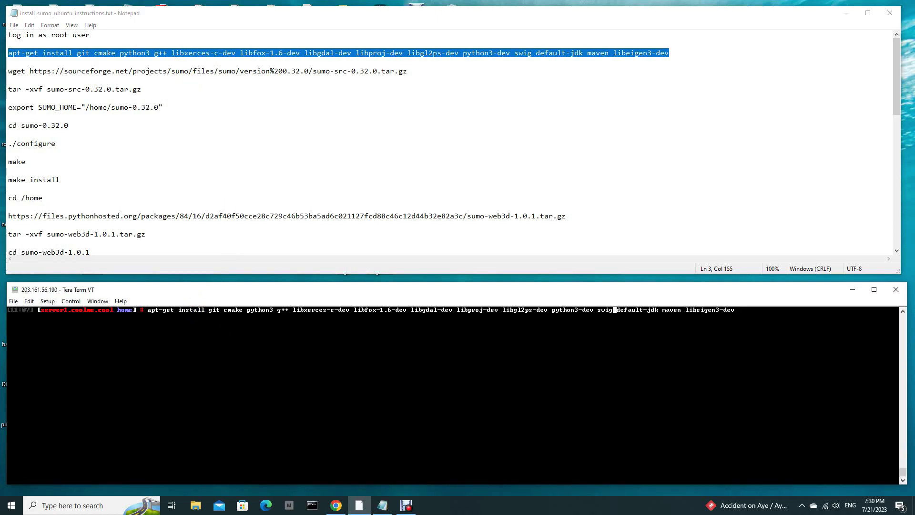
key(Left)
key(Left)
key(Left)
key(Left)
key(Left)
key(Left)
key(Left)
key(Left)
key(Left)
key(Left)
key(Left)
key(Left)
key(Left)
key(Left)
key(Left)
key(Return)
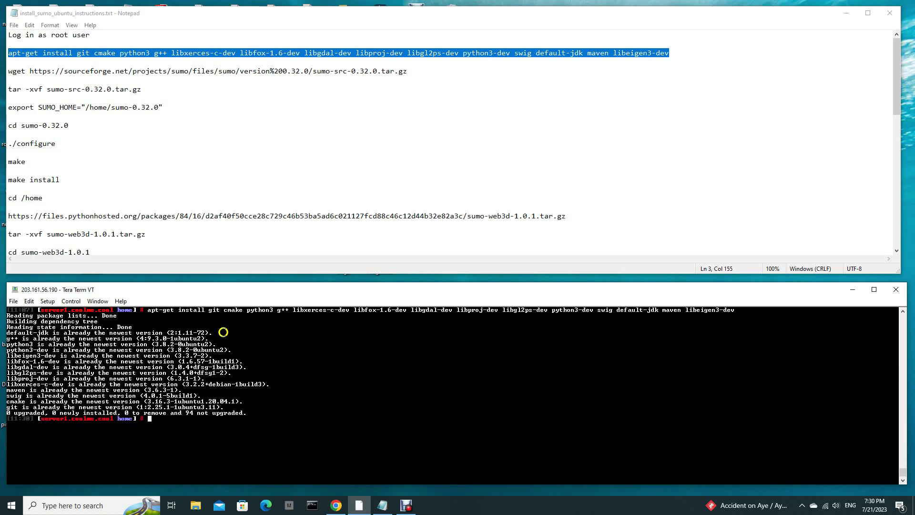
Step: Download the SUMO 0.32.0 source archive with the wget line from the instructions
click(7, 72)
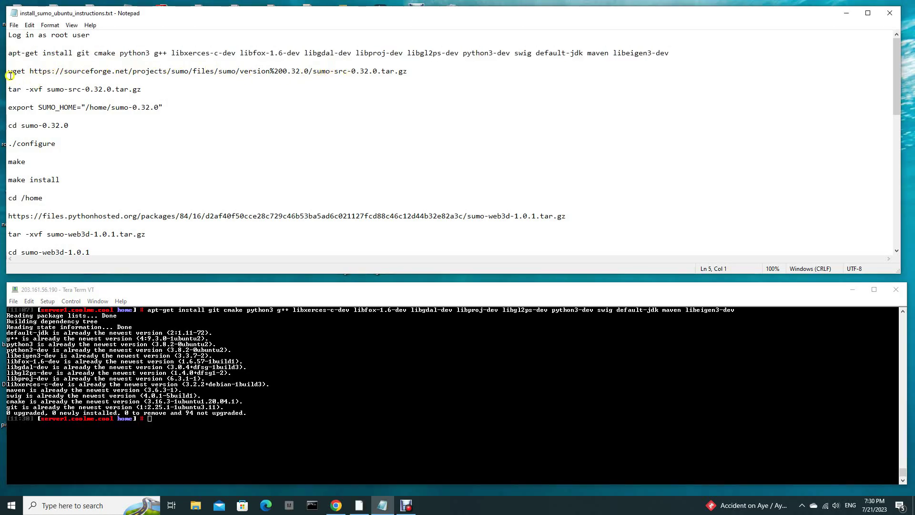
drag(8, 73, 406, 75)
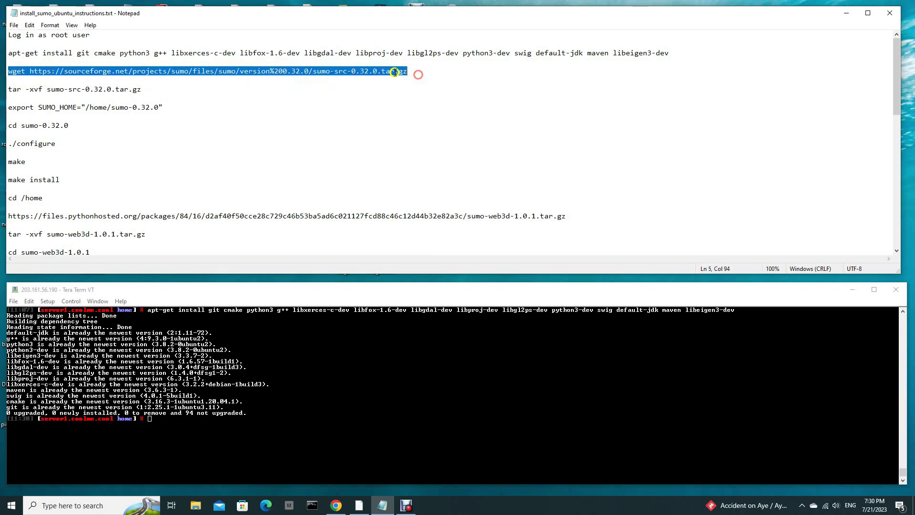
right_click(392, 72)
click(421, 100)
right_click(172, 426)
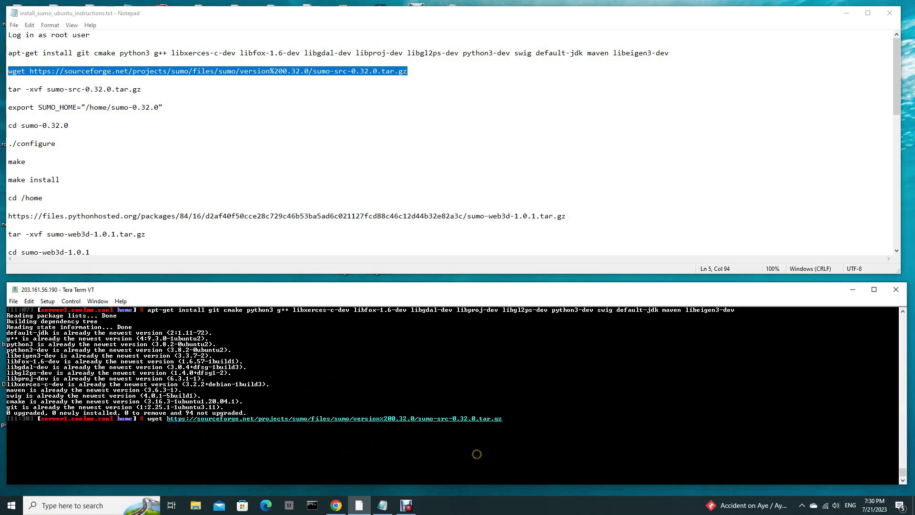
key(Return)
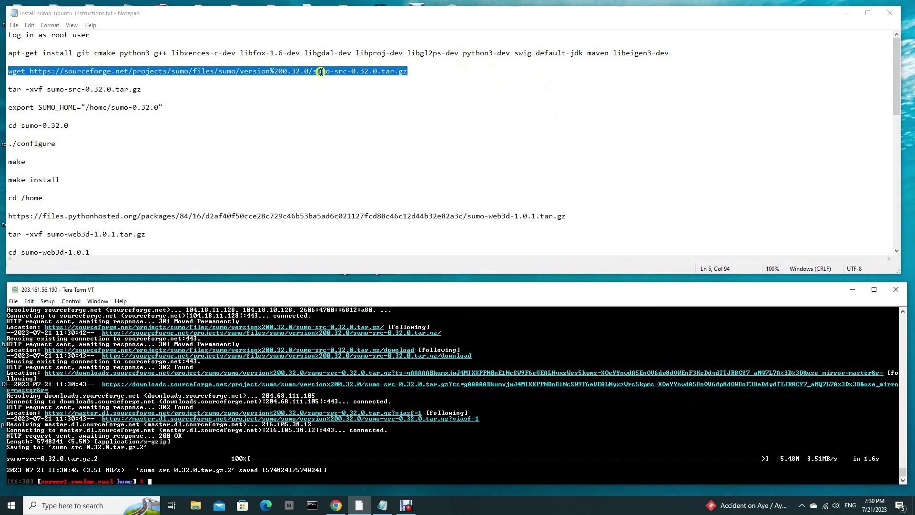
Step: Extract the downloaded archive into sumo-0.32.0 with the tar -xvf line
drag(313, 72, 411, 72)
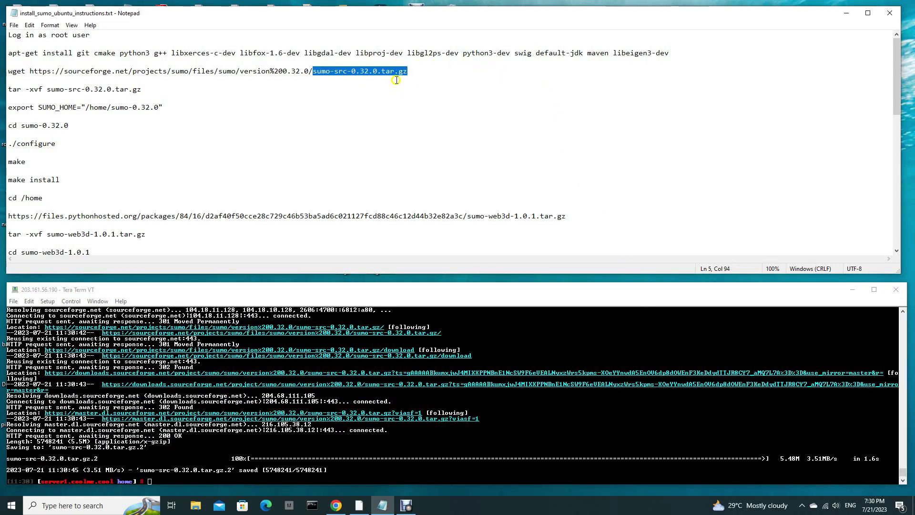
click(368, 72)
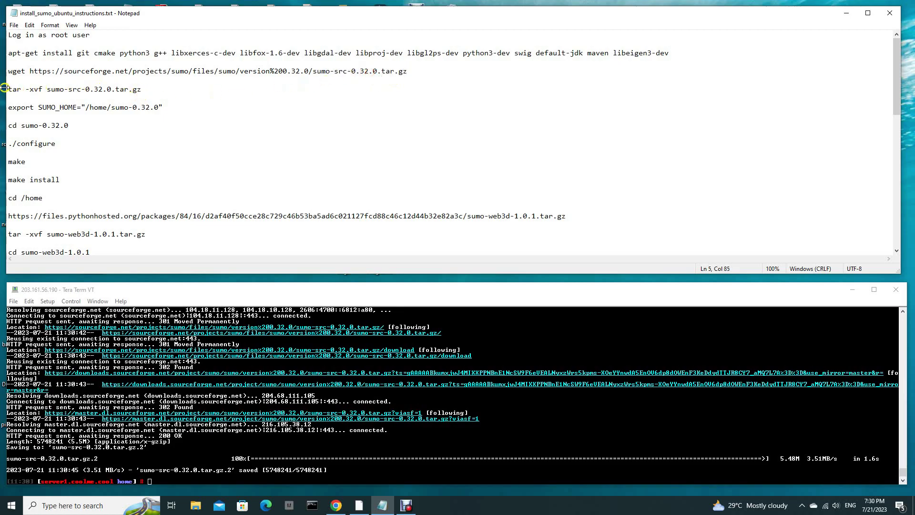
drag(10, 89, 146, 90)
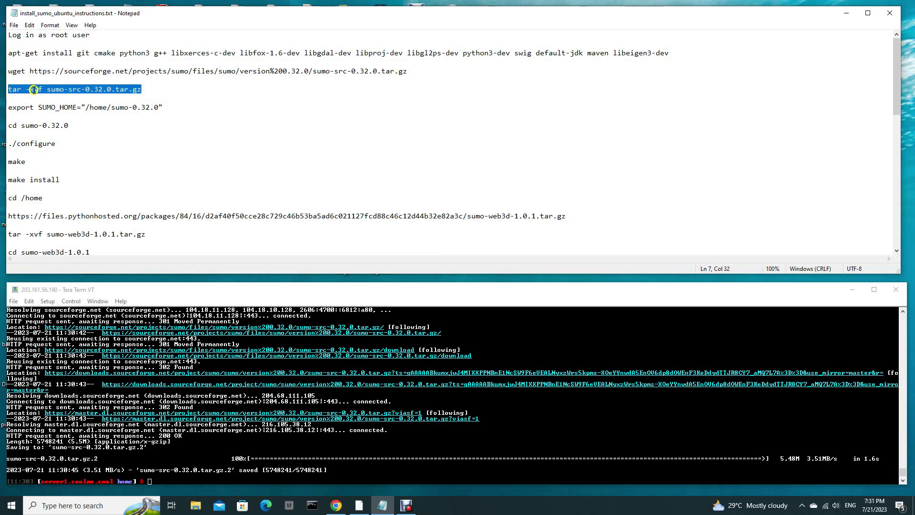
right_click(93, 86)
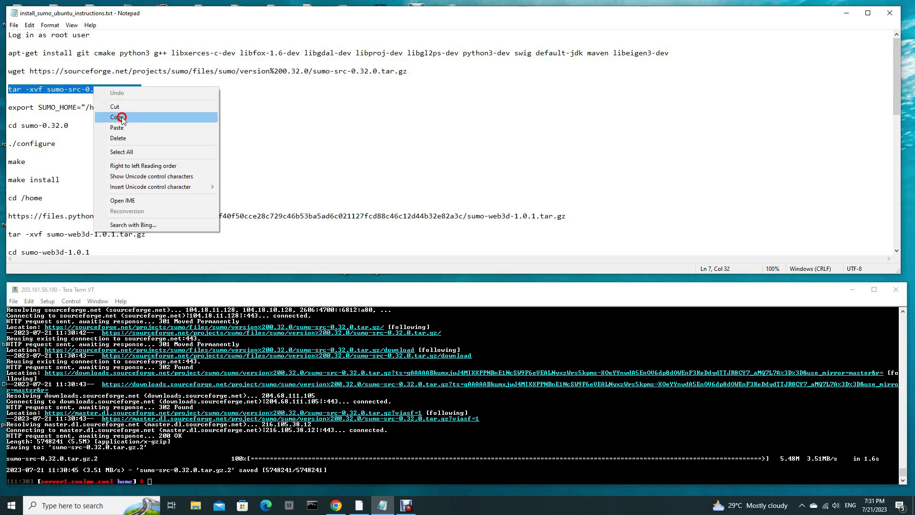
click(121, 118)
click(200, 92)
click(195, 479)
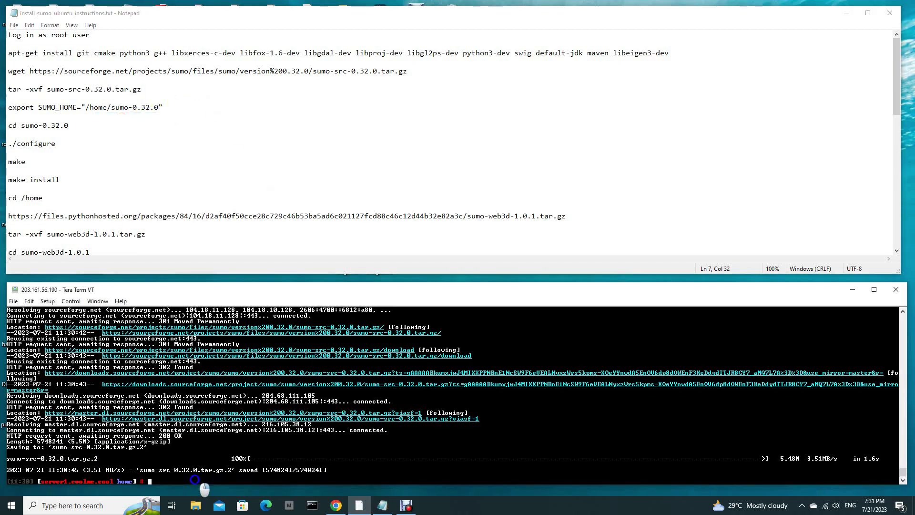
right_click(194, 479)
key(Return)
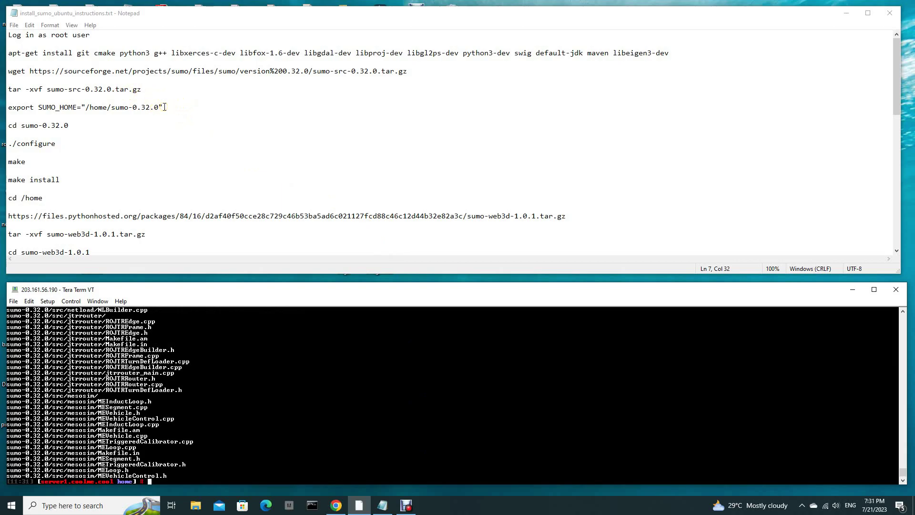
Step: Run export SUMO_HOME="/home/sumo-0.32.0" from the instructions in the terminal
drag(165, 107, 7, 107)
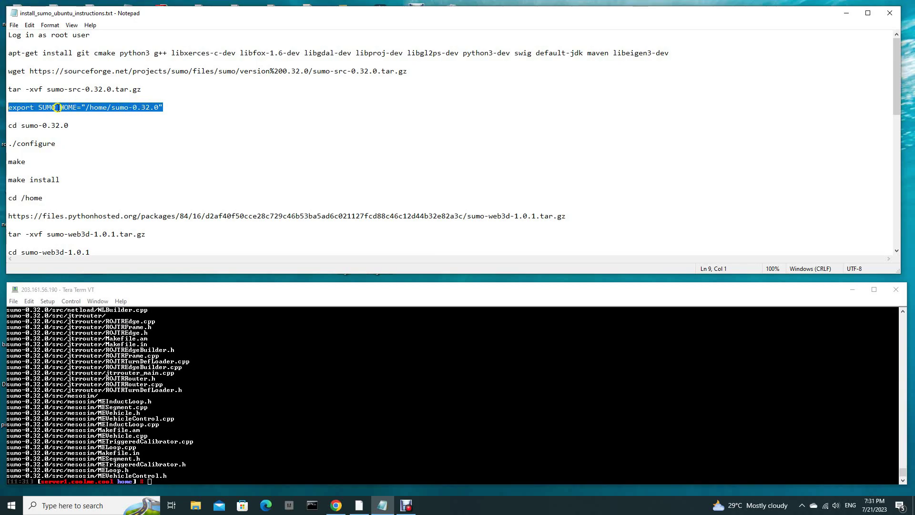
right_click(77, 106)
click(106, 138)
click(192, 480)
right_click(195, 476)
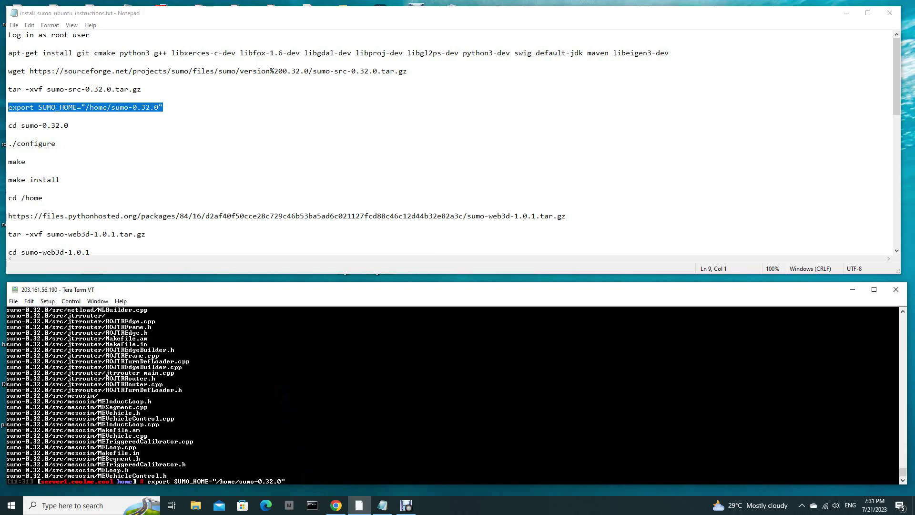
key(Return)
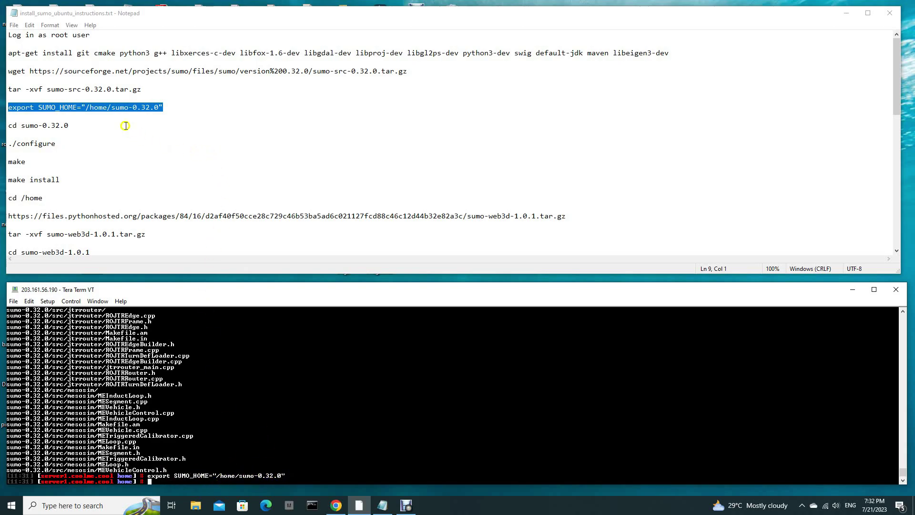
Step: Change into the sumo-0.32.0 folder with cd sumo-0.32.0
drag(69, 125, 1, 125)
right_click(29, 124)
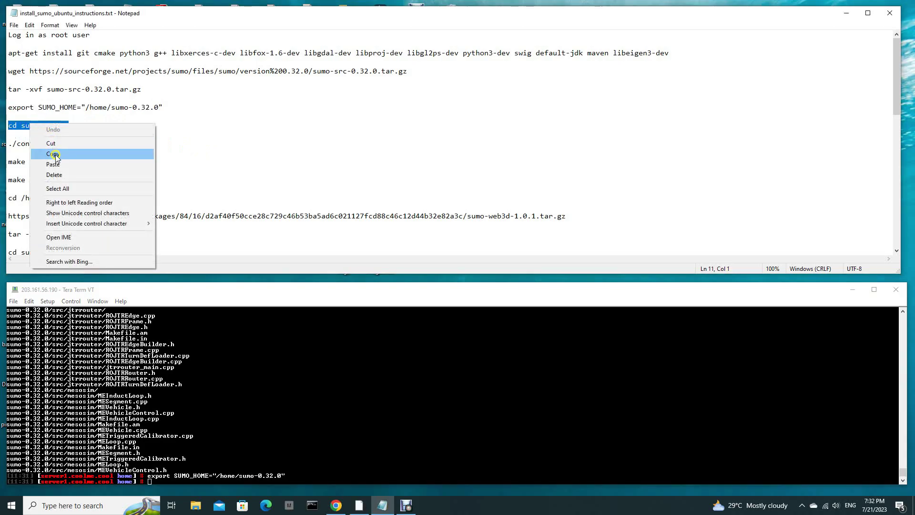
click(54, 154)
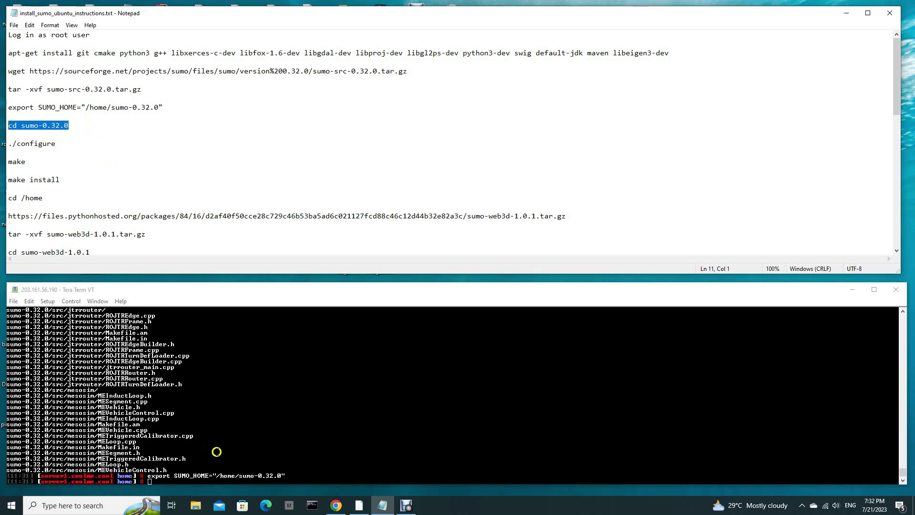
click(210, 479)
right_click(380, 428)
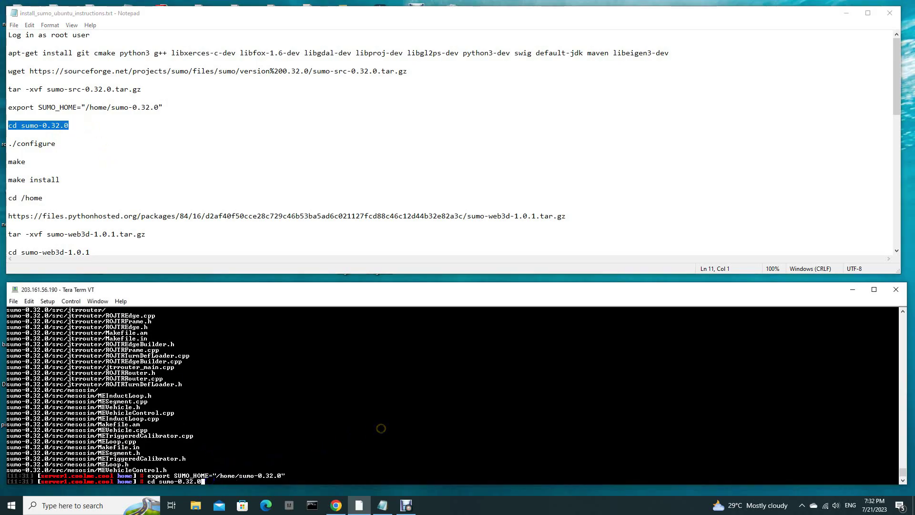
key(Return)
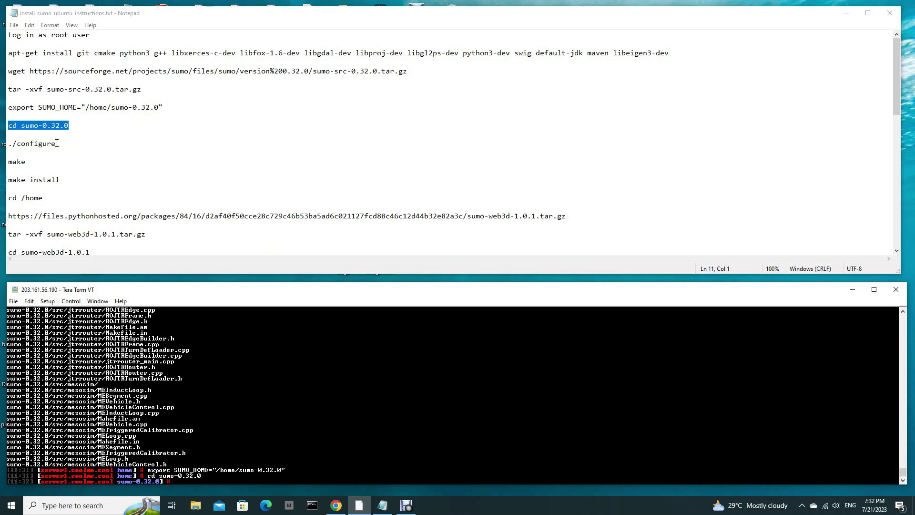
Step: Run ./configure to generate the Makefiles with TRACI, GDAL and GUI enabled
drag(56, 143, 8, 144)
right_click(22, 144)
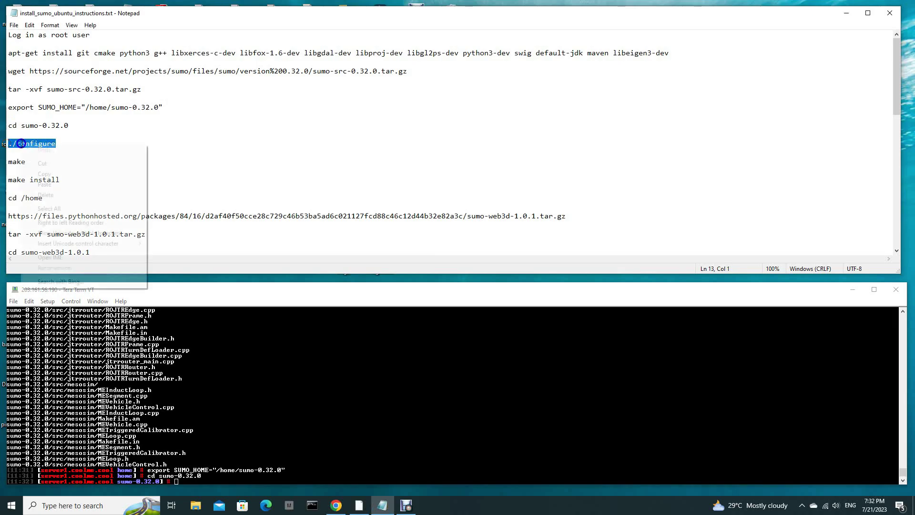
click(44, 174)
click(102, 146)
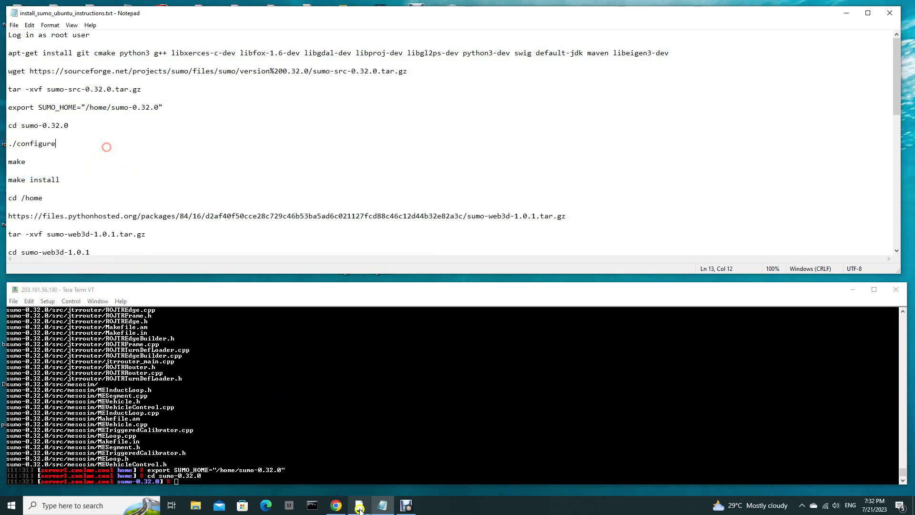
click(258, 479)
right_click(400, 433)
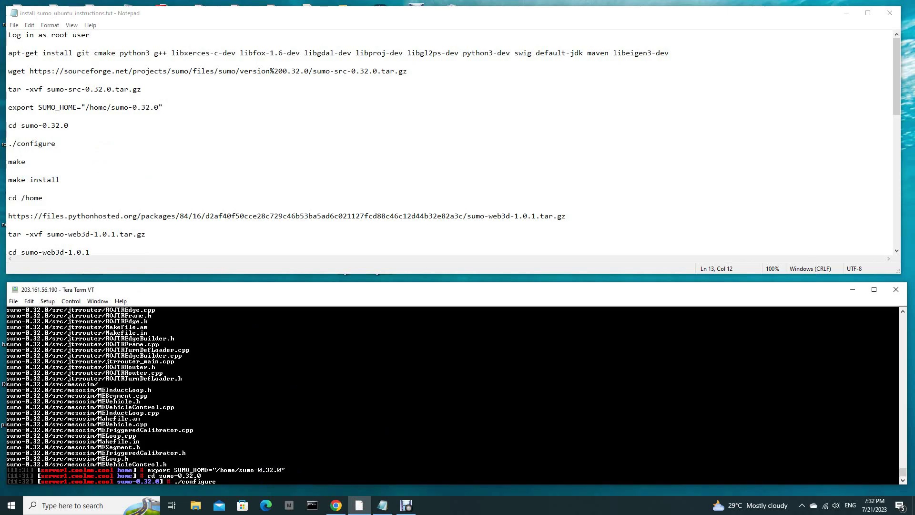
key(Return)
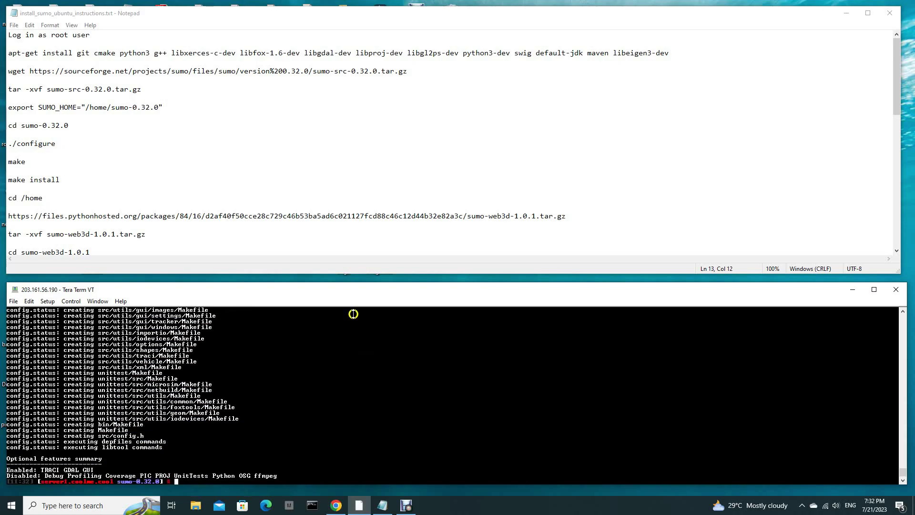
Step: Run make to compile SUMO 0.32.0, building sumo-gui, netedit and the other binaries
drag(24, 163, 8, 163)
right_click(19, 164)
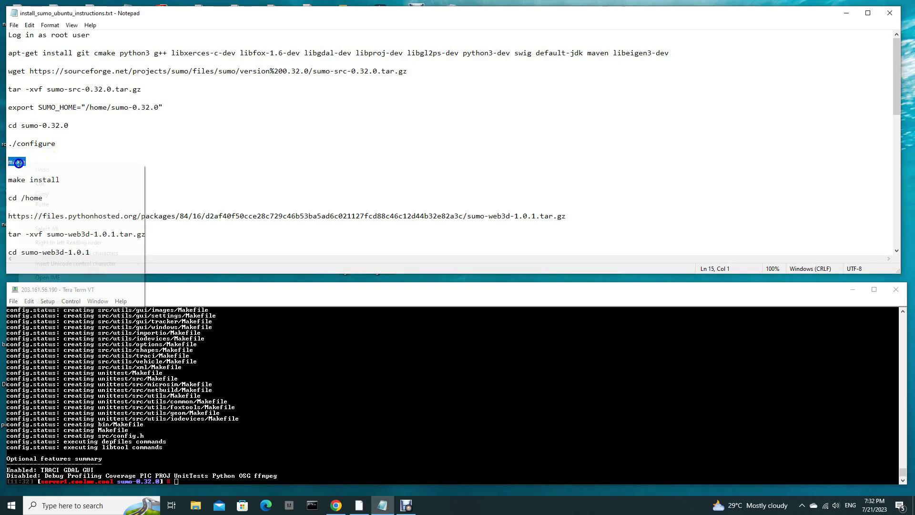
click(41, 193)
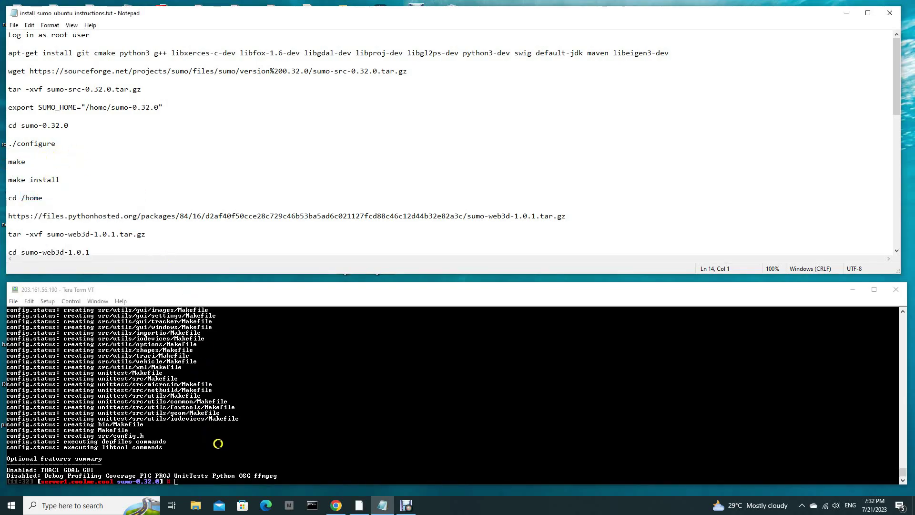
click(216, 479)
right_click(357, 470)
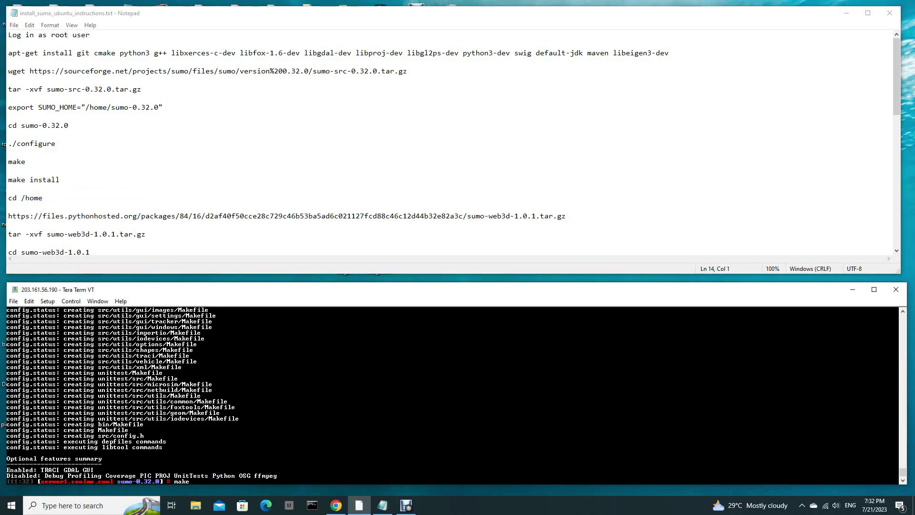
key(Return)
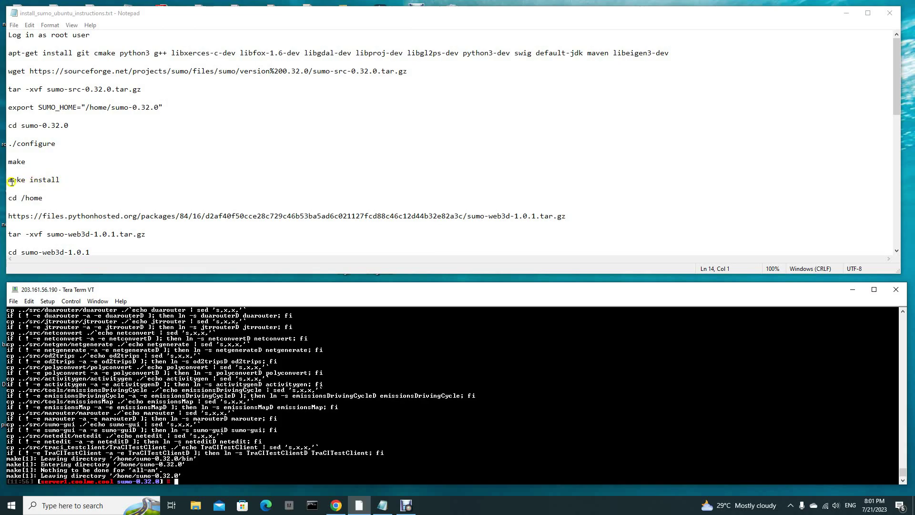
Step: Run make install to install the built SUMO 0.32.0 binaries
drag(8, 181, 68, 181)
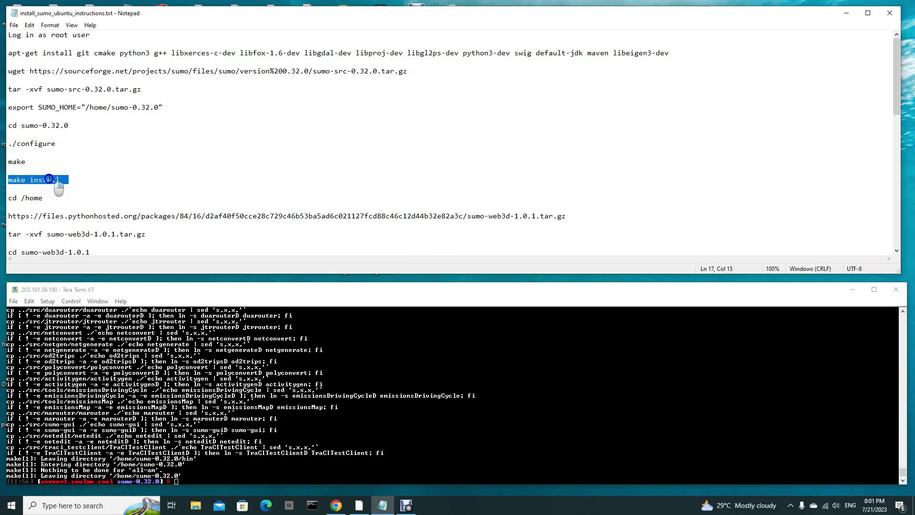
right_click(49, 180)
click(72, 209)
click(215, 480)
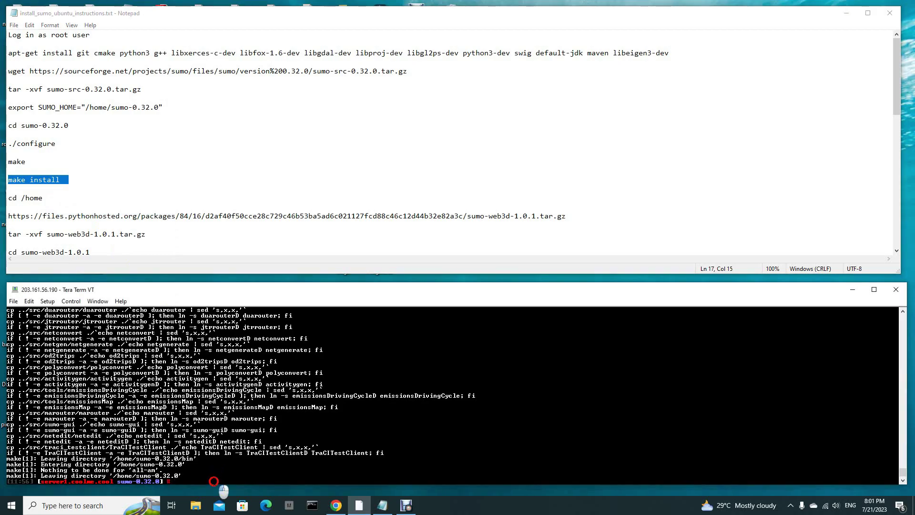
right_click(533, 443)
key(Return)
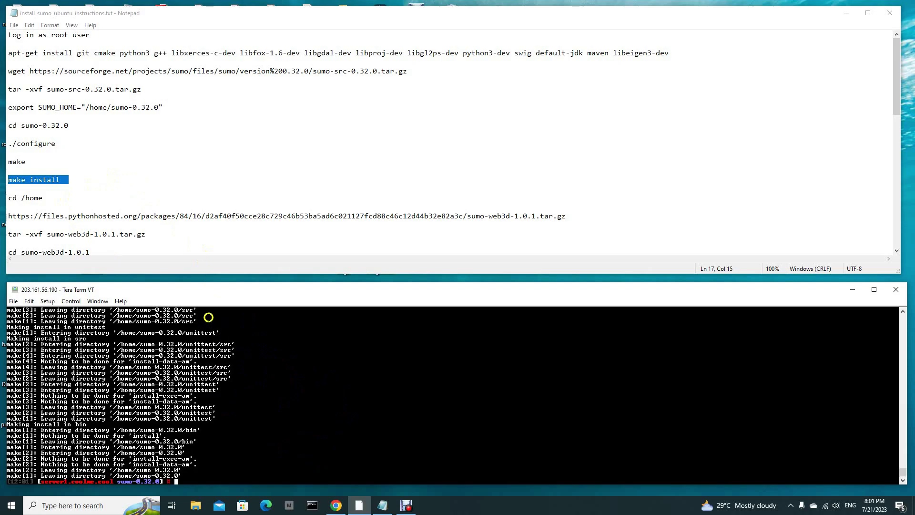
Step: Change to /home with cd /home and try running the bare sumo-web3d URL line
click(211, 475)
text(cd /home)
key(Return)
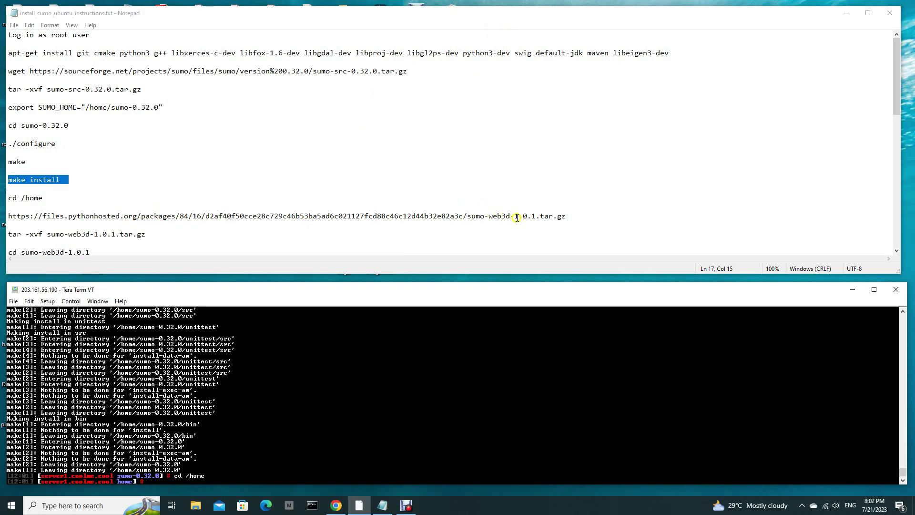
drag(8, 217, 576, 217)
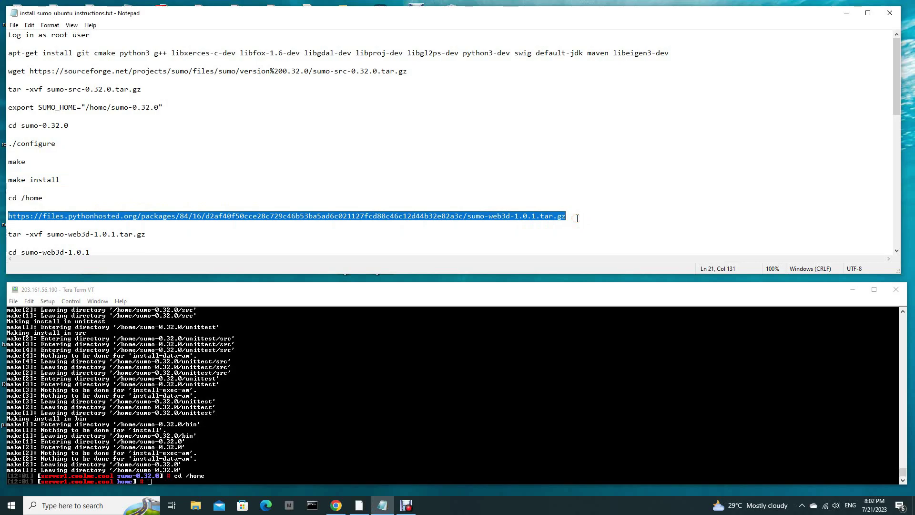
click(231, 482)
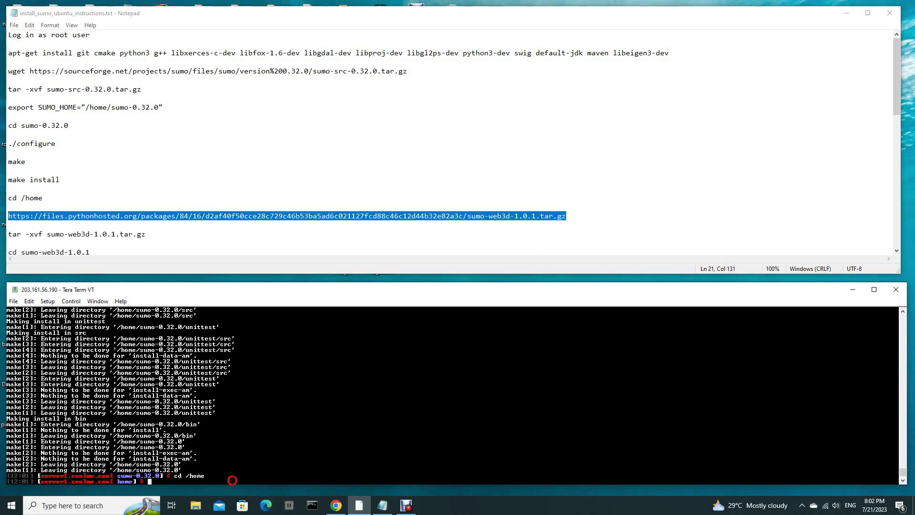
right_click(302, 459)
key(Return)
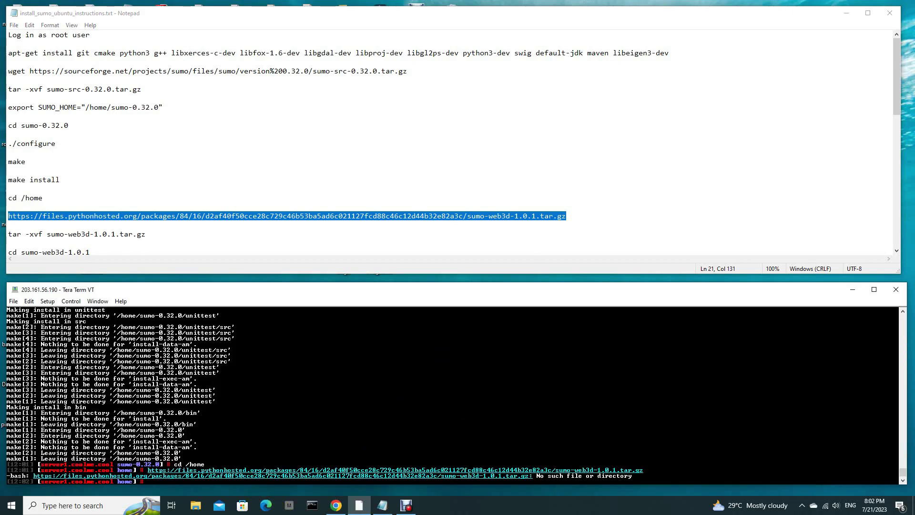
Step: Prefix the URL line with wget and run it to download the sumo-web3d-1.0.1 archive
click(13, 216)
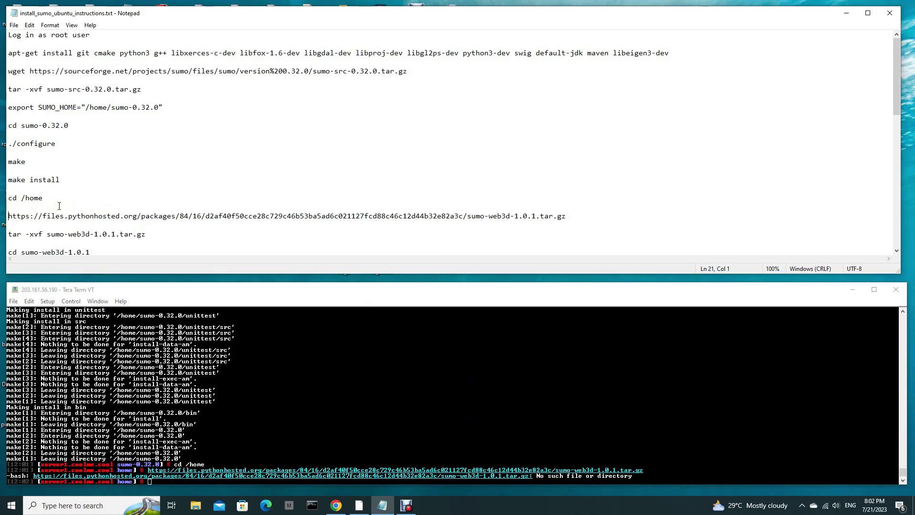
text(wget)
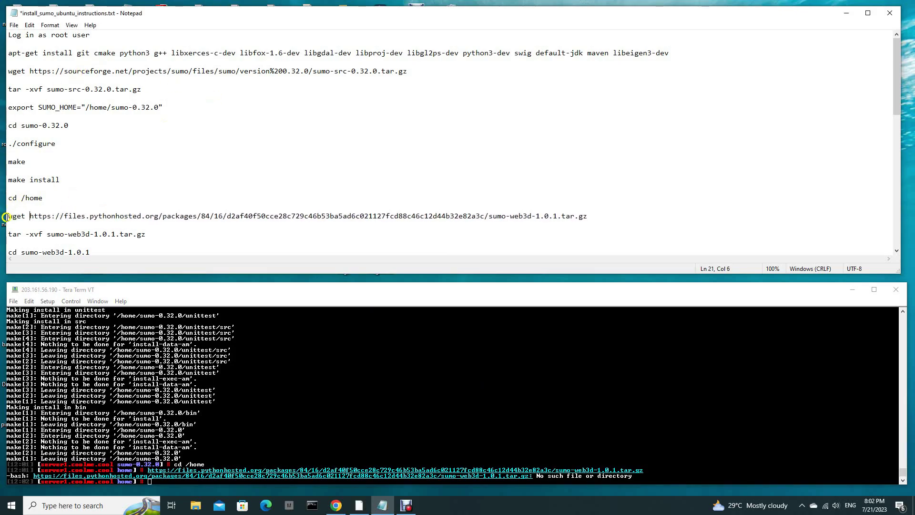
triple_click(128, 219)
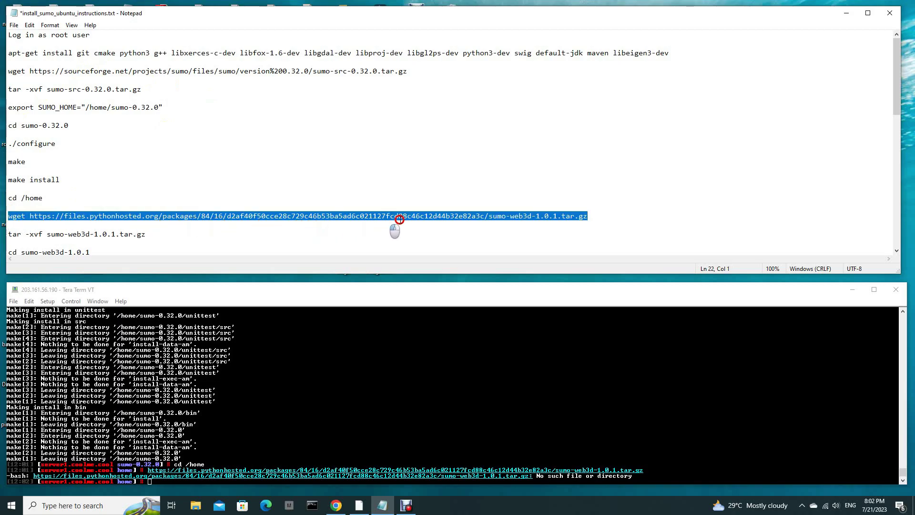
click(394, 224)
triple_click(589, 214)
click(249, 485)
right_click(244, 481)
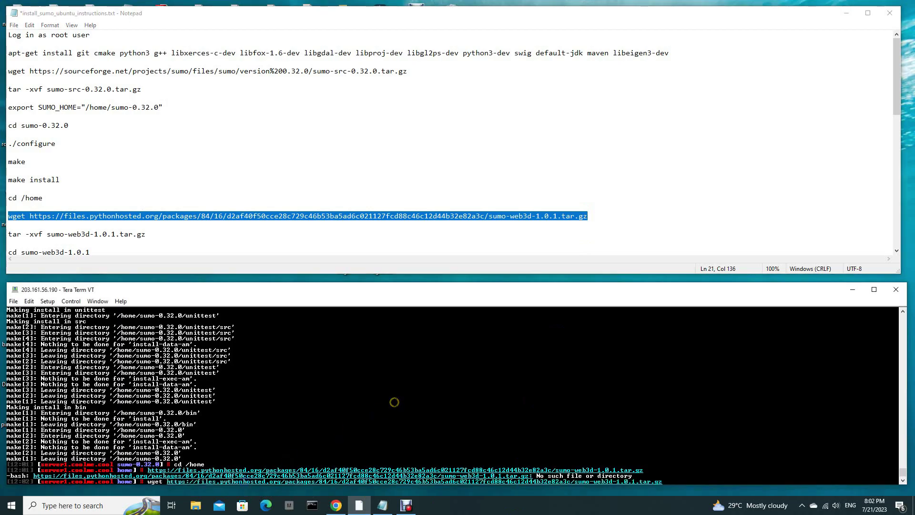
key(Return)
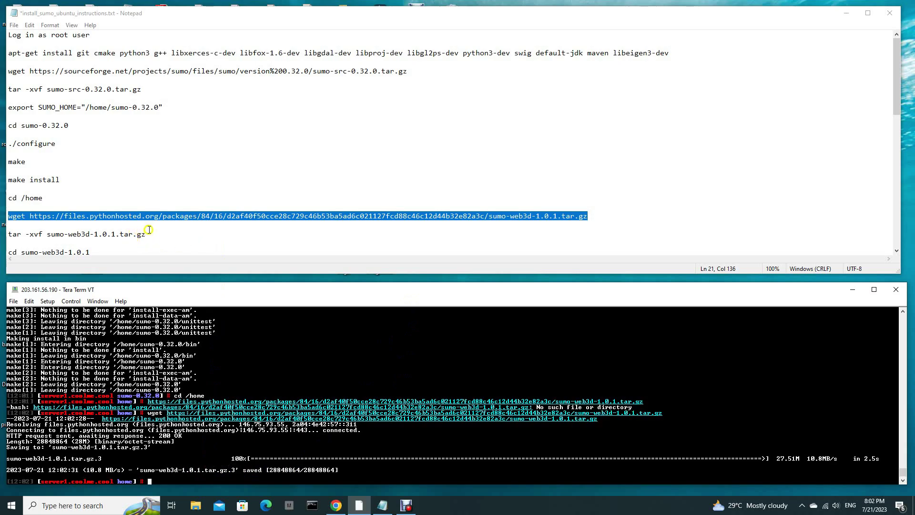
Step: Unpack sumo-web3d-1.0.1.tar.gz with tar -xvf into a sumo-web3d-1.0.1 folder
drag(149, 233, 7, 235)
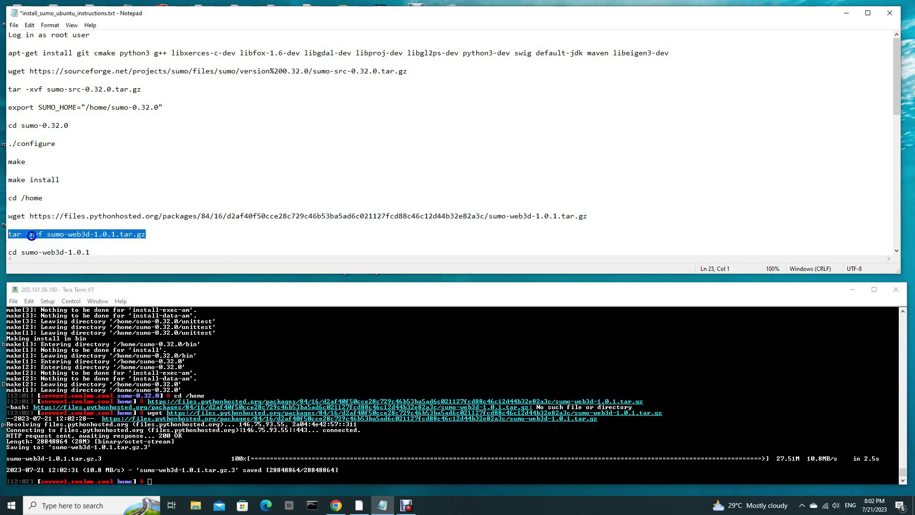
right_click(29, 233)
click(72, 263)
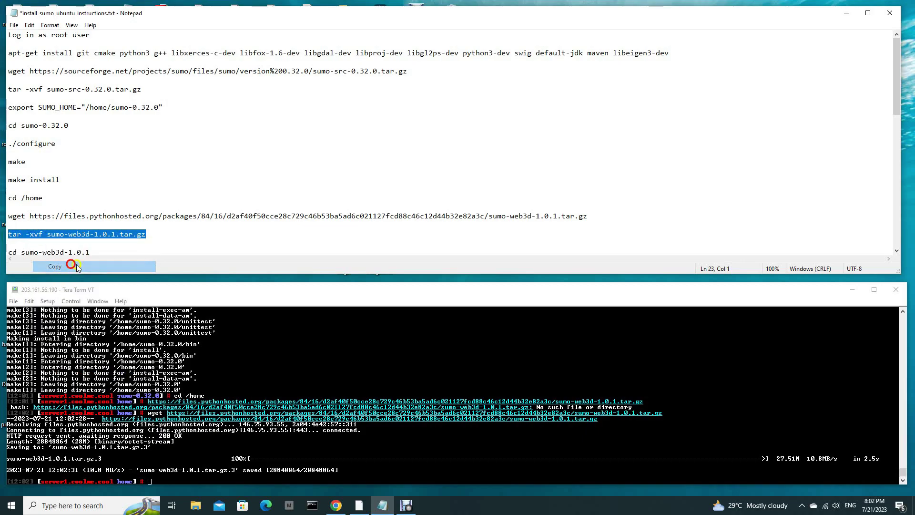
right_click(185, 480)
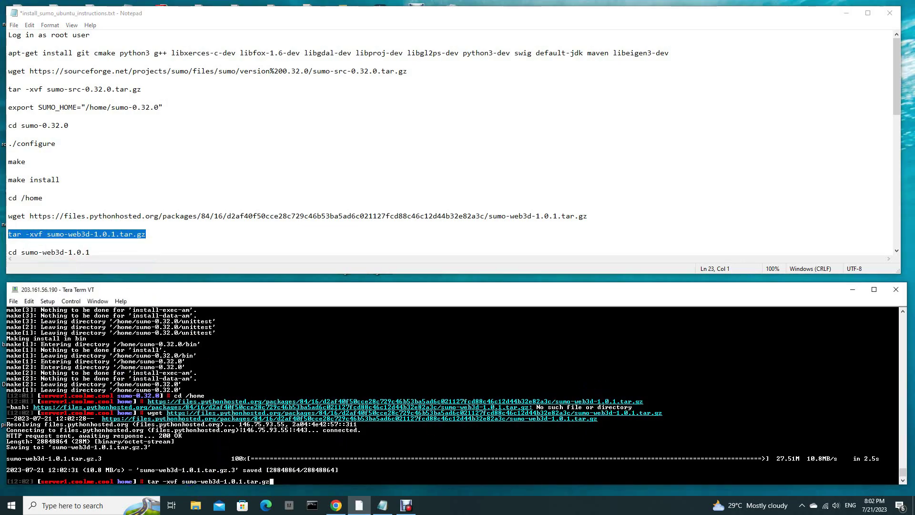
key(Return)
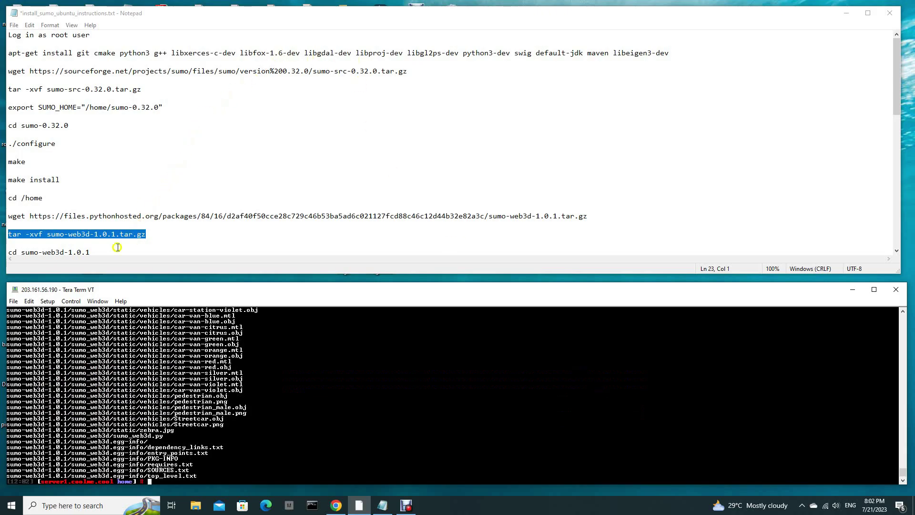
drag(96, 251, 92, 247)
click(90, 217)
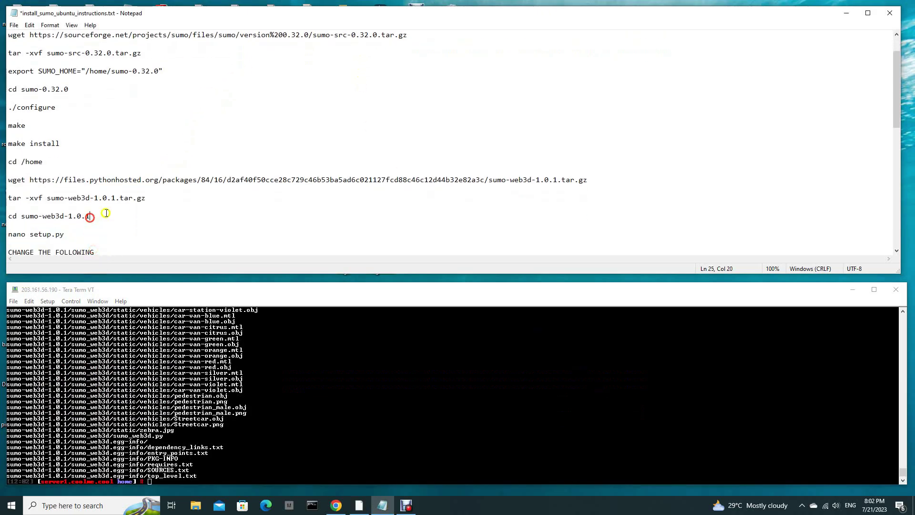
Step: Enter sumo-web3d-1.0.1 with cd and list its files, including setup.py
drag(96, 215, 5, 217)
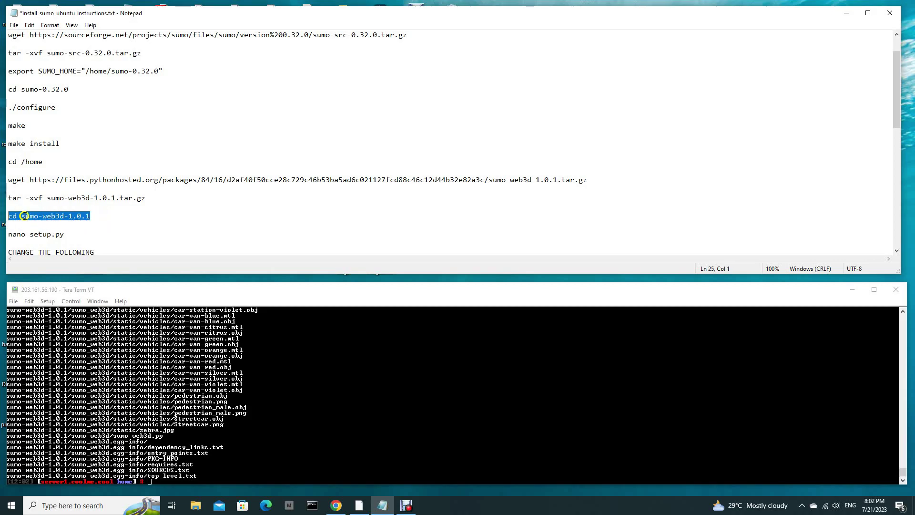
right_click(24, 216)
click(58, 243)
click(210, 482)
right_click(210, 482)
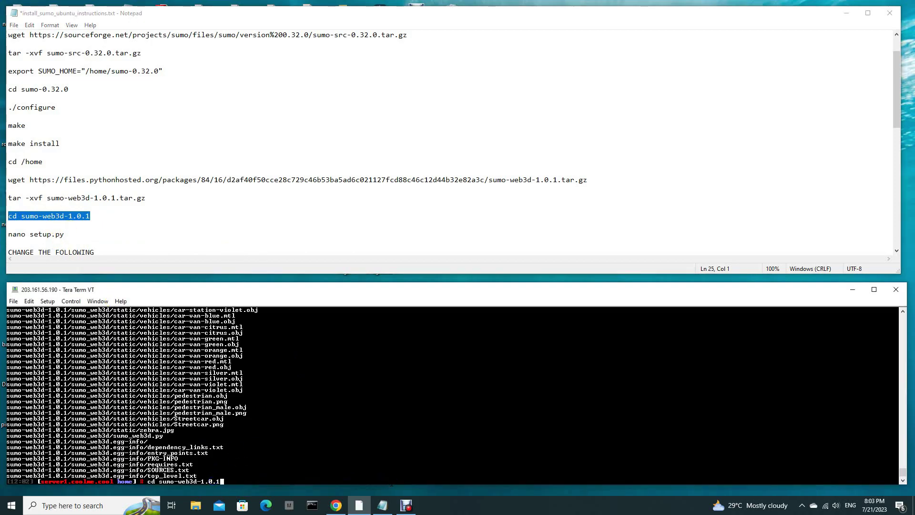
key(Return)
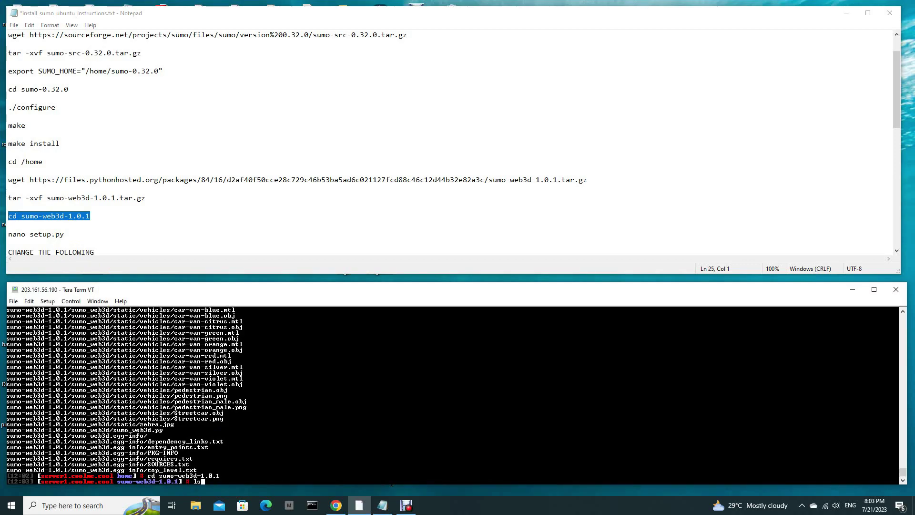
key(Return)
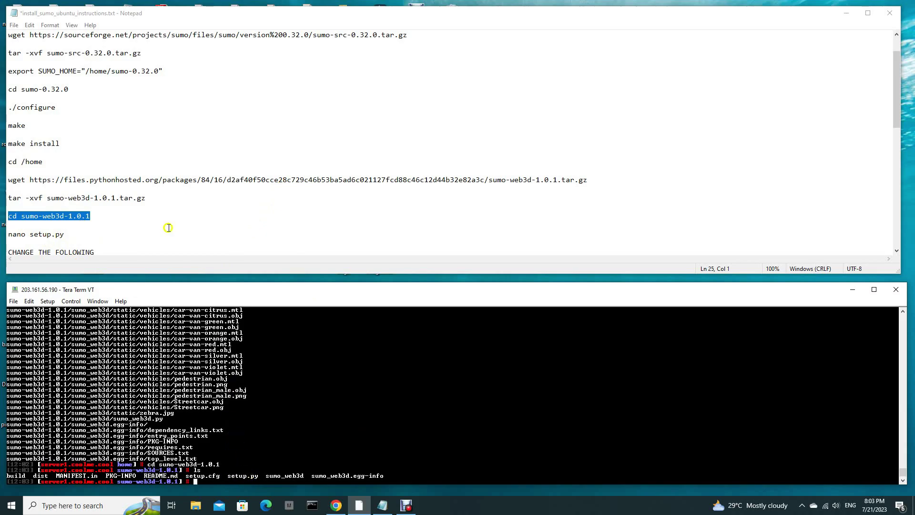
drag(61, 237, 5, 233)
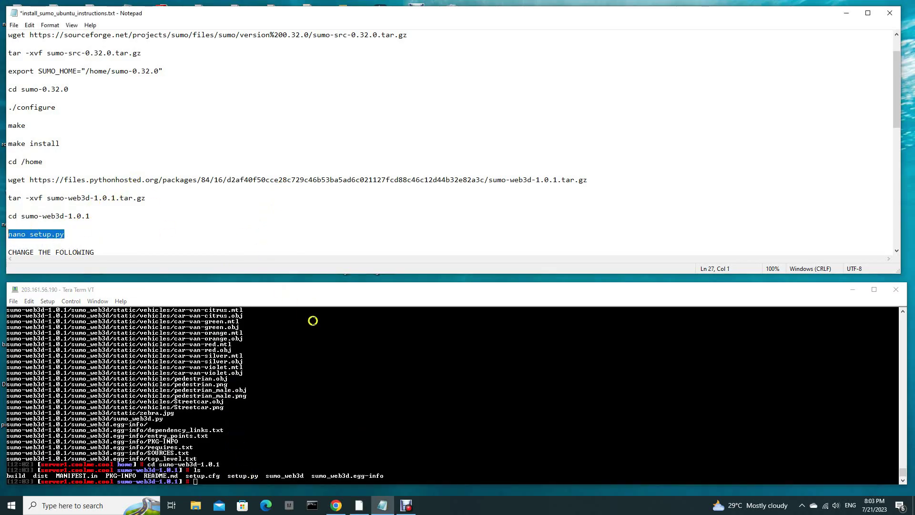
Step: Open setup.py in nano with the nano setup.py command
click(273, 478)
right_click(272, 476)
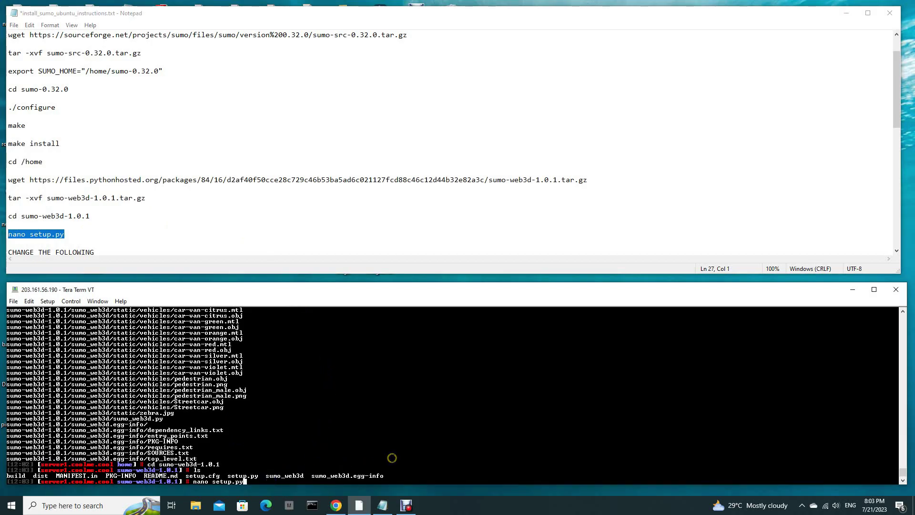
key(Return)
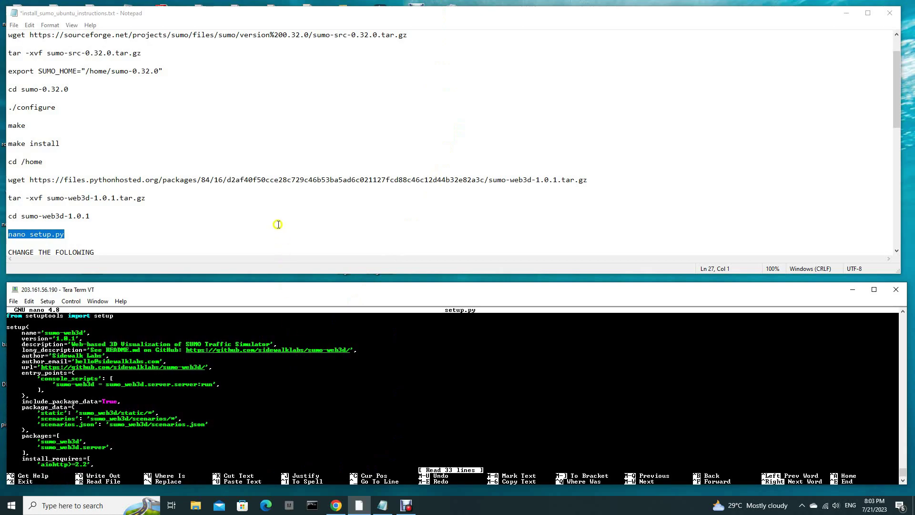
Step: Scroll through the instructions to review the package changes needed in setup.py
scroll(268, 137, down, 1)
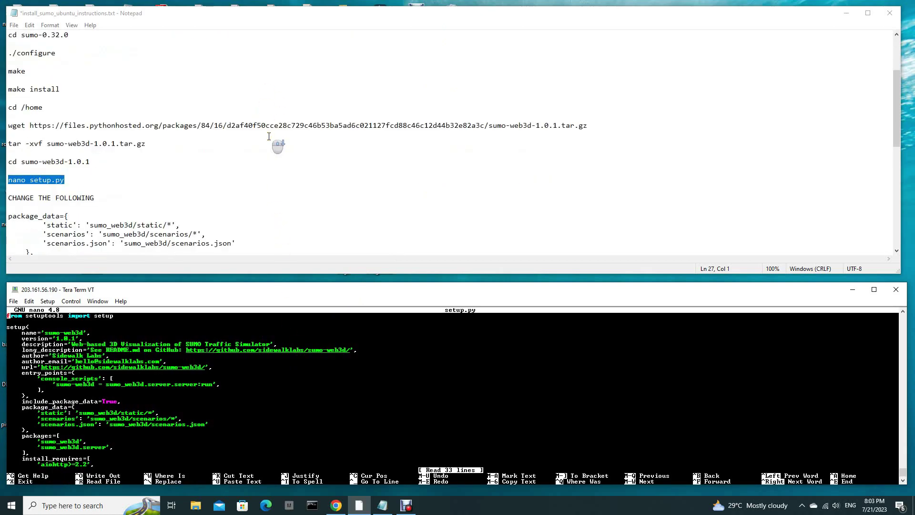
scroll(269, 136, down, 4)
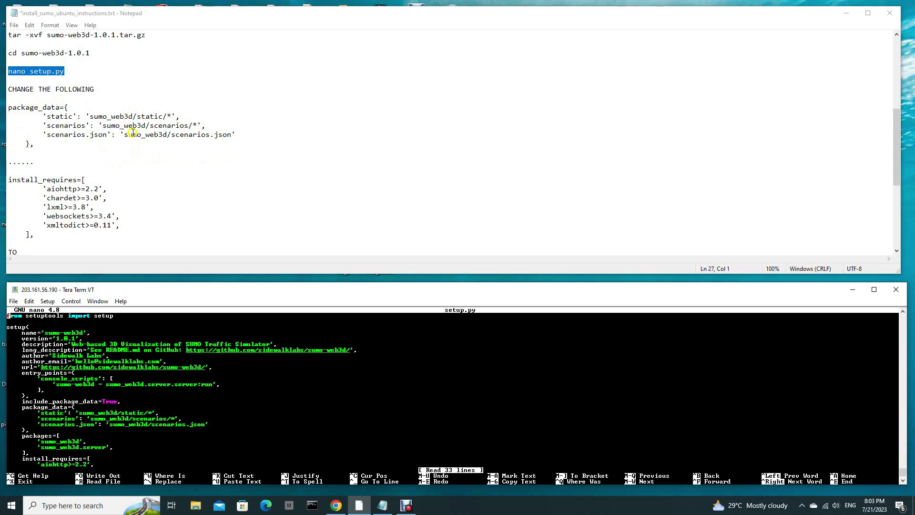
scroll(112, 124, down, 4)
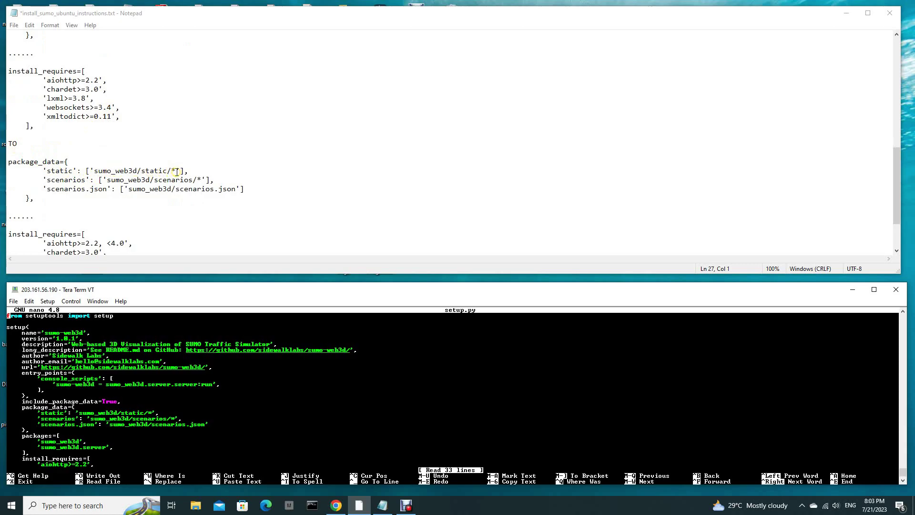
scroll(176, 172, up, 4)
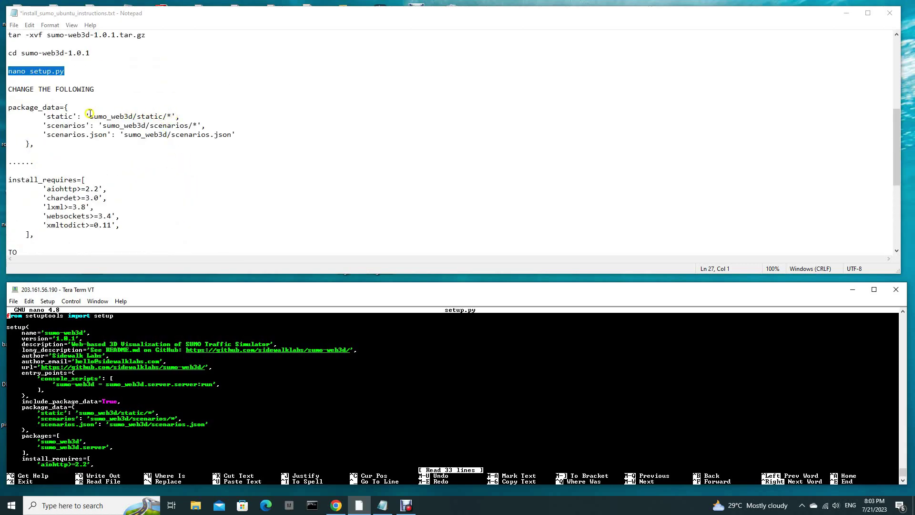
scroll(219, 198, down, 3)
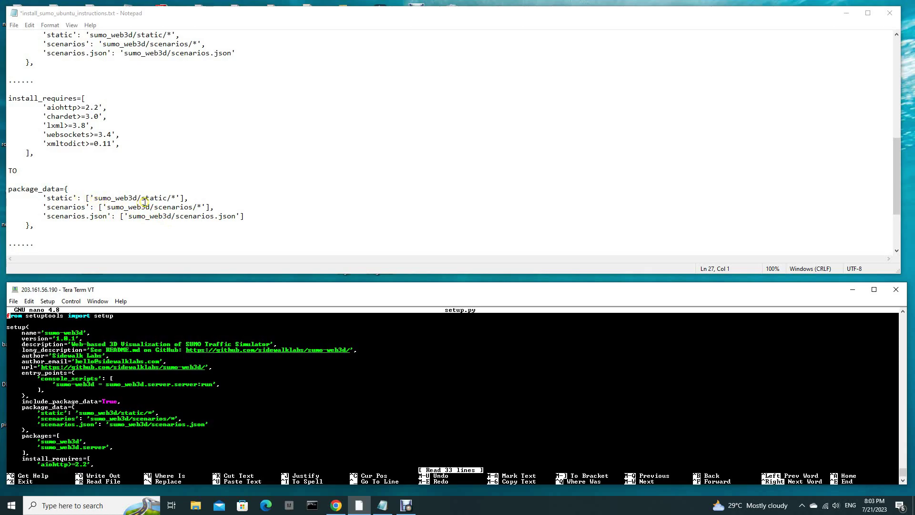
scroll(145, 202, up, 4)
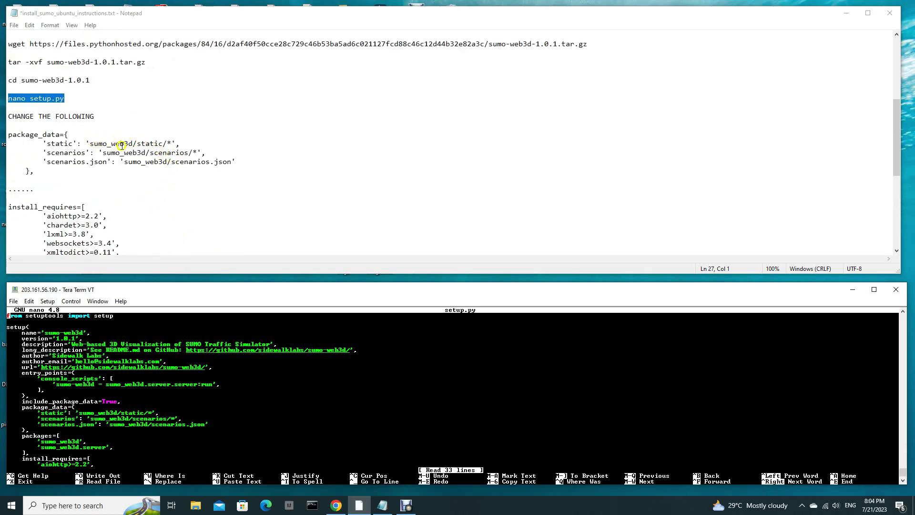
scroll(125, 149, down, 4)
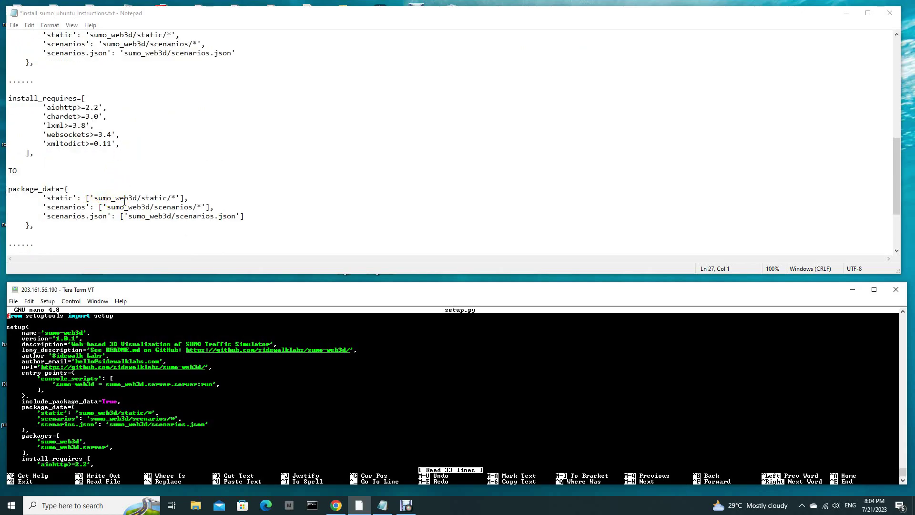
scroll(125, 202, up, 1)
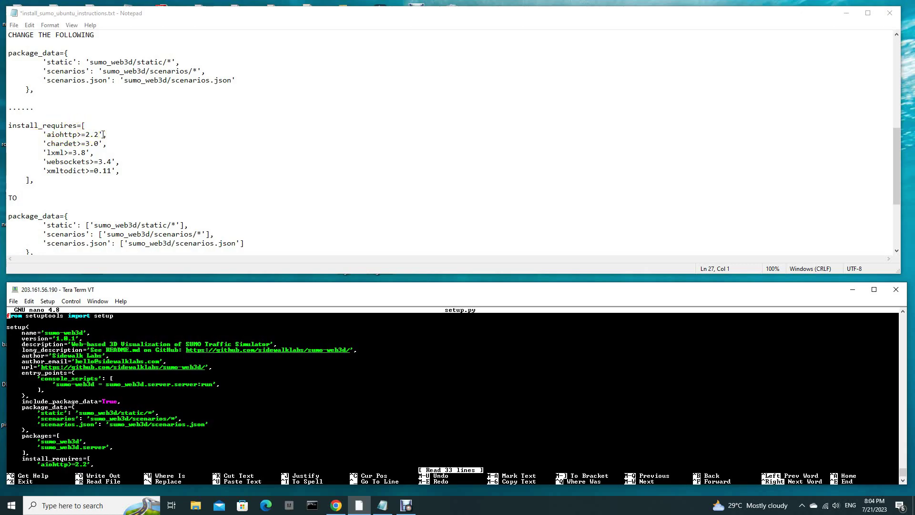
Step: Scroll the Notepad instructions to the 'TO' section with the new package_data and install_requires blocks
scroll(103, 135, down, 4)
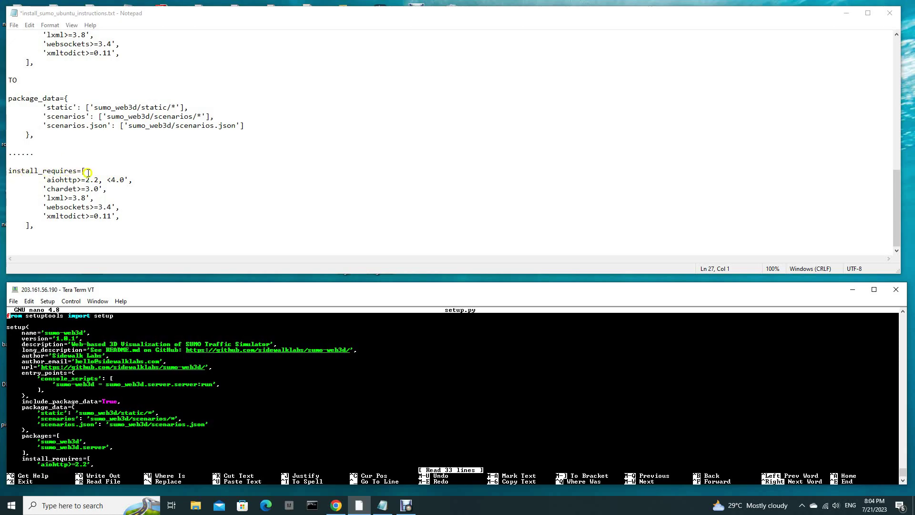
scroll(88, 173, up, 5)
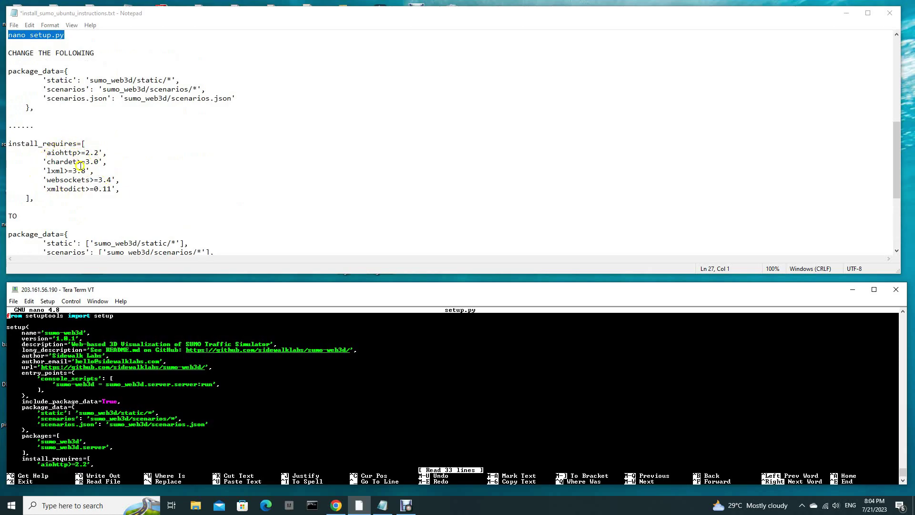
scroll(117, 154, down, 2)
scroll(117, 154, down, 2)
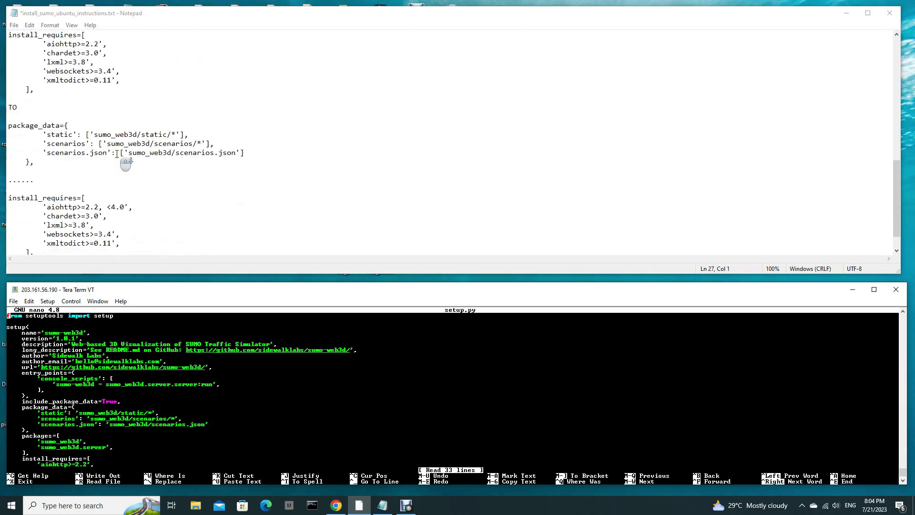
click(123, 206)
click(64, 185)
scroll(98, 192, down, 1)
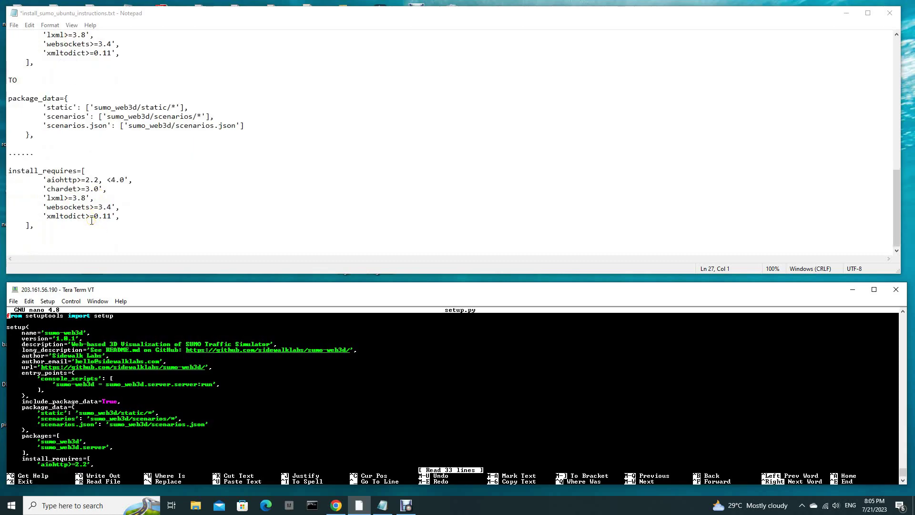
click(143, 217)
Step: In setup.py, insert opening brackets before the static, scenarios and scenarios.json path values
click(204, 387)
key(Down)
key(Down)
key(Down)
key(Down)
key(Down)
key(Down)
key(Down)
key(Down)
key(Down)
key(Down)
key(Down)
key(Down)
key(Down)
key(Down)
key(Down)
key(Down)
key(Right)
key(Right)
key(Right)
key(Right)
key(Right)
key(Right)
key(Right)
key(Right)
key(Right)
key(Right)
key(Right)
key(Right)
key(Right)
key(Down)
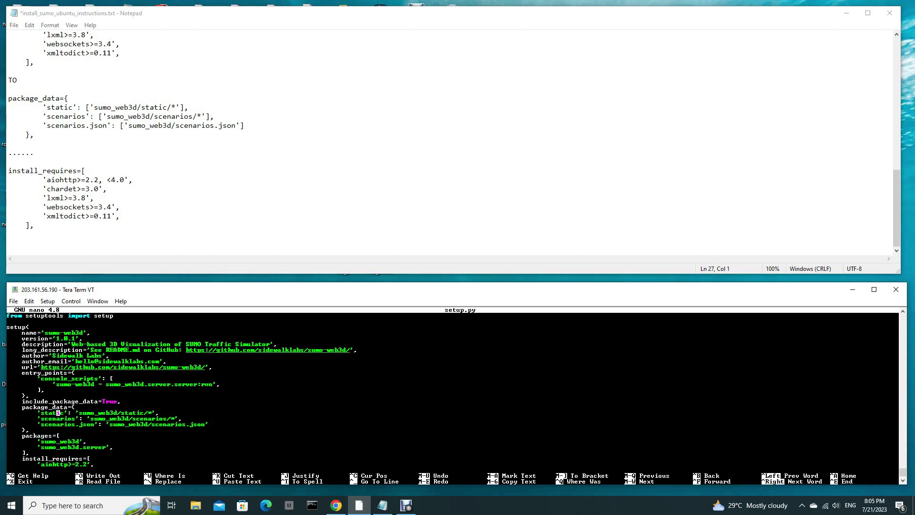
key(Right)
key(Right)
key(Right)
key(Right)
key(Right)
text([)
key(Right)
key(Right)
key(Right)
key(Right)
key(Right)
key(Right)
key(Right)
key(Right)
key(Right)
key(Right)
key(Right)
key(Right)
key(Right)
key(Right)
key(Right)
key(Right)
key(Right)
key(Right)
key(Right)
key(Right)
key(Down)
key(Left)
key(Left)
key(Left)
key(Left)
key(Left)
key(Left)
key(Left)
key(Left)
key(Left)
key(Left)
key(Left)
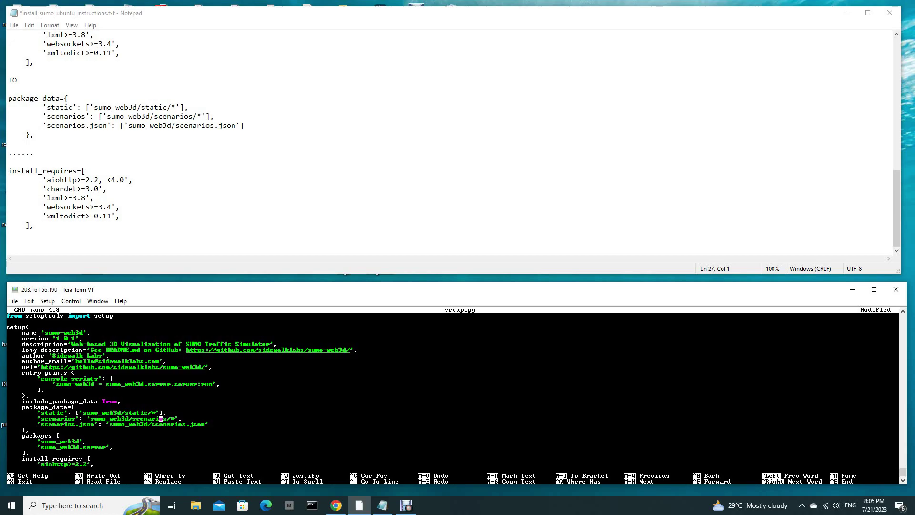
key(Left)
key(Left)
key(Left)
key(Left)
key(Left)
key(Left)
key(Left)
key(Left)
text([)
key(Down)
key(Right)
key(Right)
key(Right)
key(Right)
key(Right)
key(Left)
text([)
Step: Add closing brackets after the scenarios.json and scenarios values, fixing one misplaced bracket
key(Right)
key(Right)
key(Right)
key(Right)
key(Right)
key(Right)
key(Right)
key(Right)
key(Right)
key(Right)
key(Right)
key(Right)
key(Right)
key(Right)
key(Right)
key(Right)
key(Right)
key(Right)
key(Right)
key(Right)
key(Right)
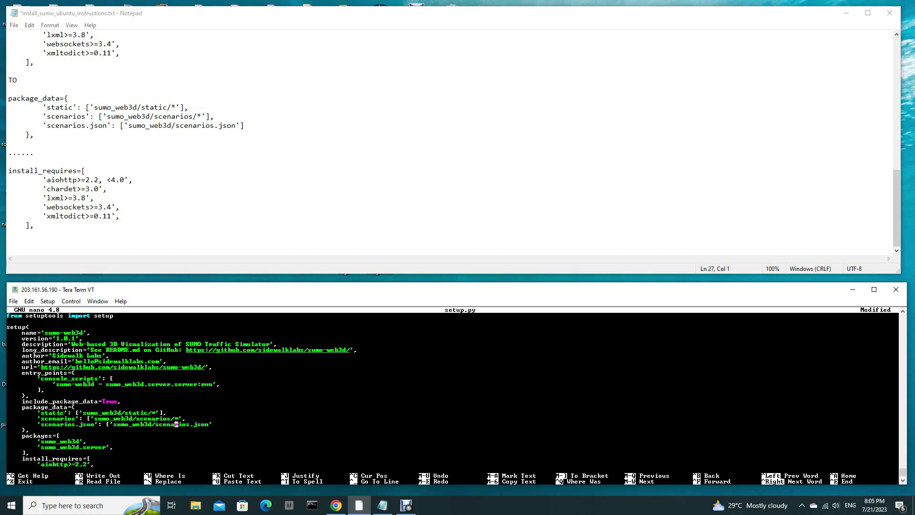
key(Right)
text(])
key(Up)
text(])
key(BackSpace)
key(Left)
text(])
key(Up)
key(Down)
key(Down)
key(Down)
key(Down)
key(Down)
Step: Cap the aiohttp requirement below 4.0 by appending ', <4.0'
key(Down)
key(Down)
key(Down)
key(Down)
key(Down)
key(Down)
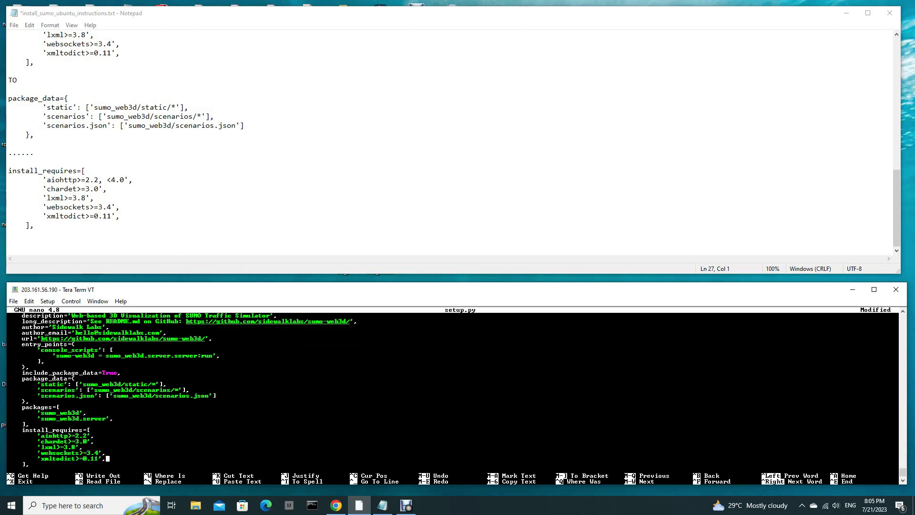
key(Up)
key(Up)
key(Up)
key(Up)
key(Up)
key(Left)
key(Down)
text(, <4.0)
Step: Save the changes to setup.py and exit nano
key(ctrl+x)
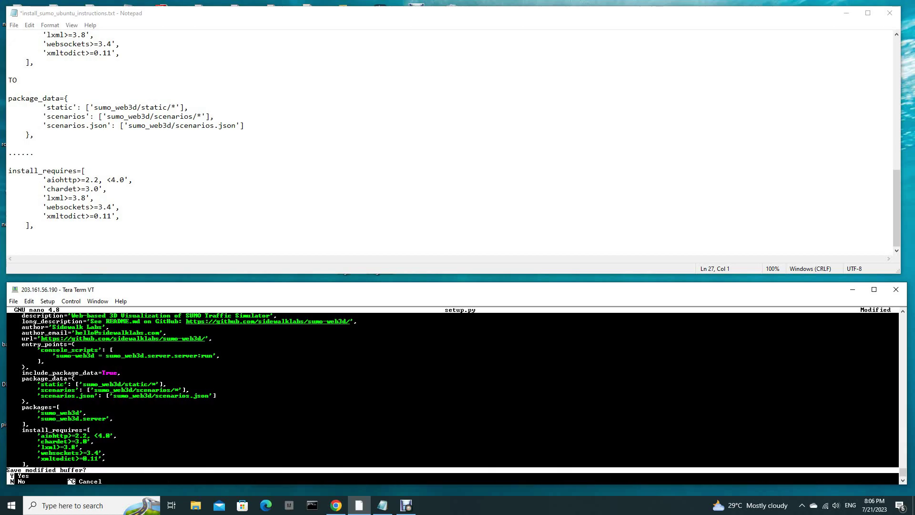
key(y)
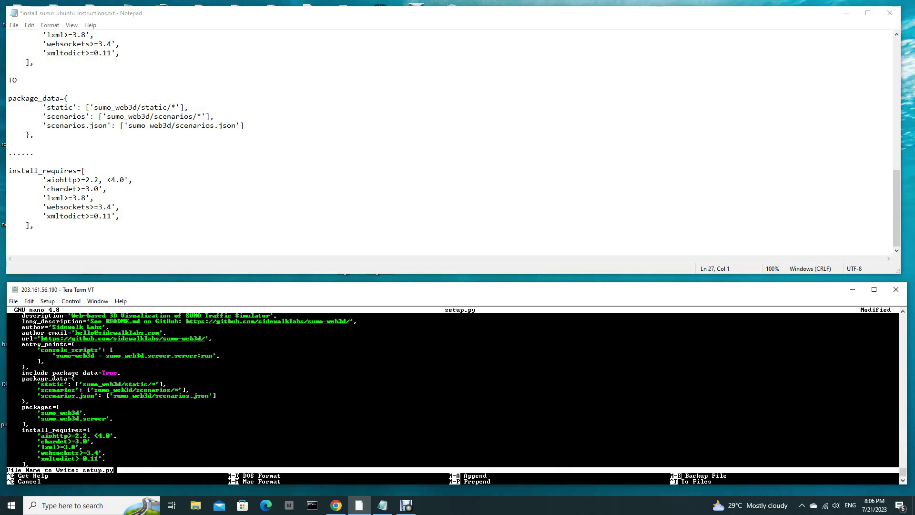
key(Return)
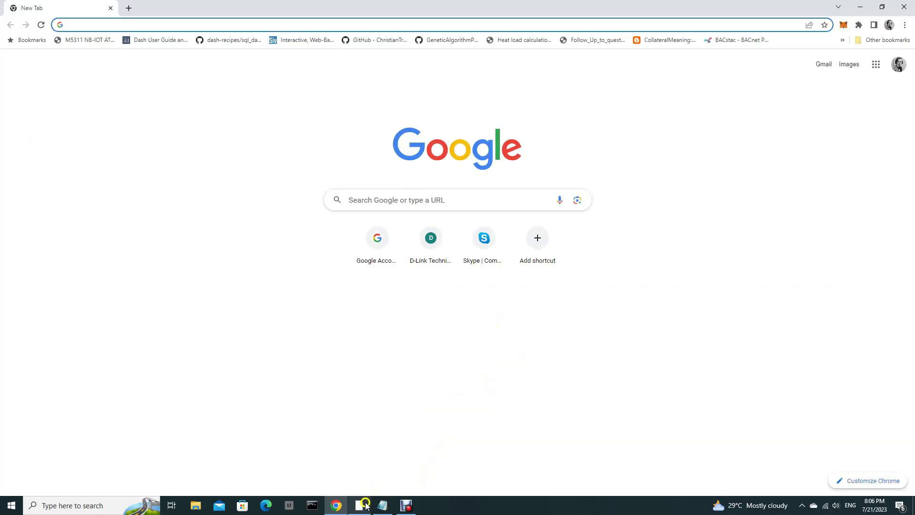
Step: Start the server by running sumo-web3d in the terminal
click(354, 486)
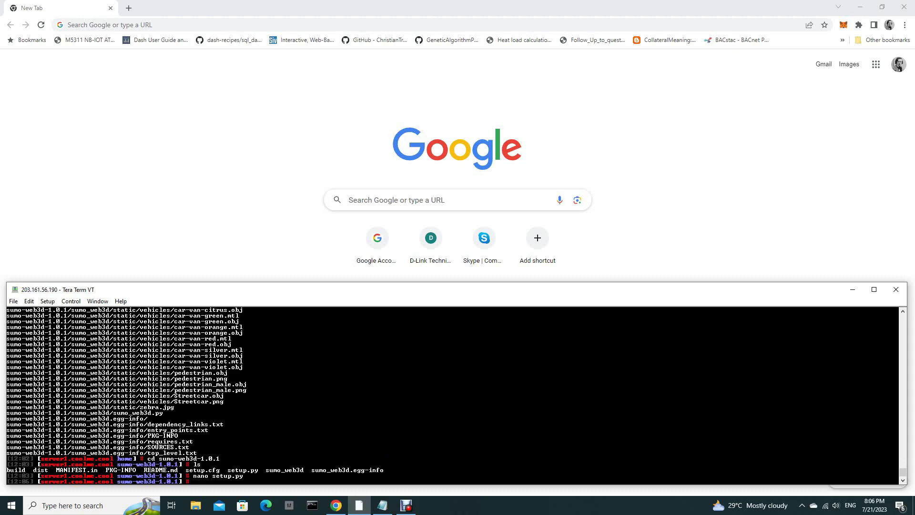
text(sumo-web3d)
key(Return)
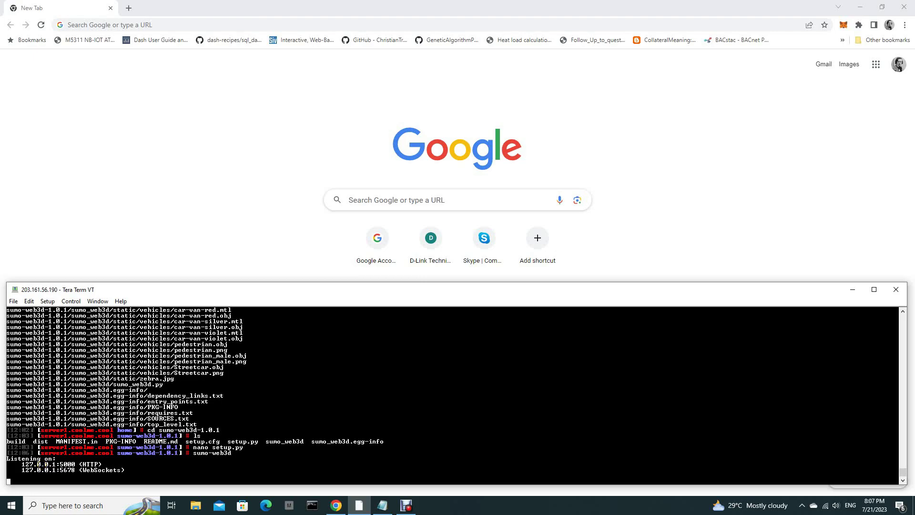
Step: Load 203.161.56.190:5000/scenarios/bologna-acosta/ in Chrome
click(176, 24)
key(ctrl+v)
key(Return)
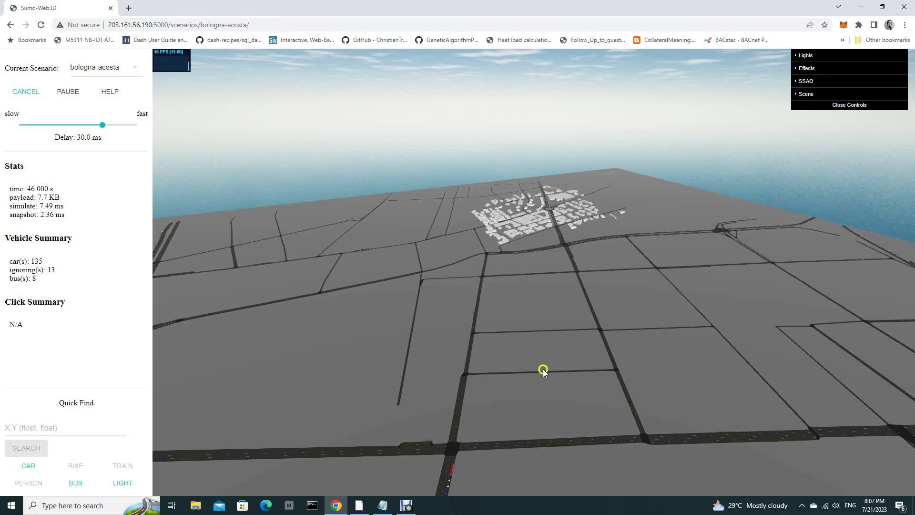
Step: Tilt the camera over the Bologna map and slow the simulation with the speed slider
drag(544, 370, 537, 313)
click(509, 359)
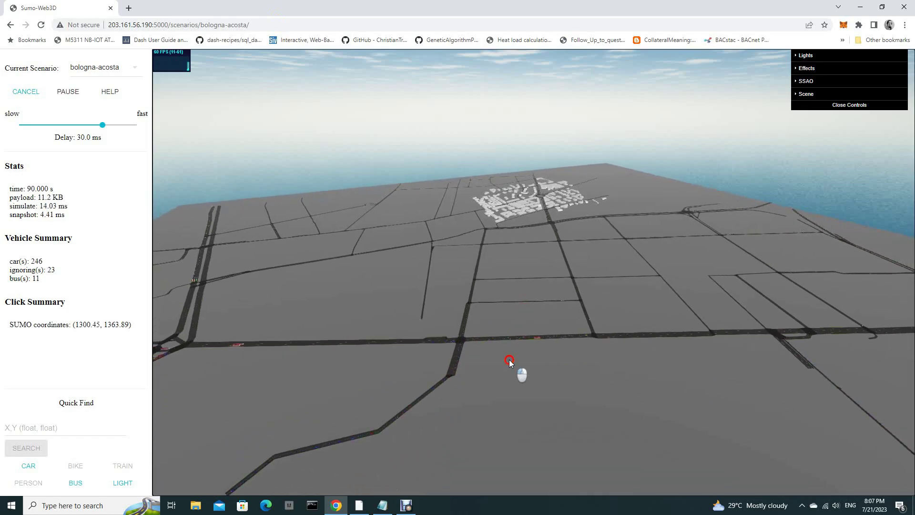
scroll(513, 417, up, 5)
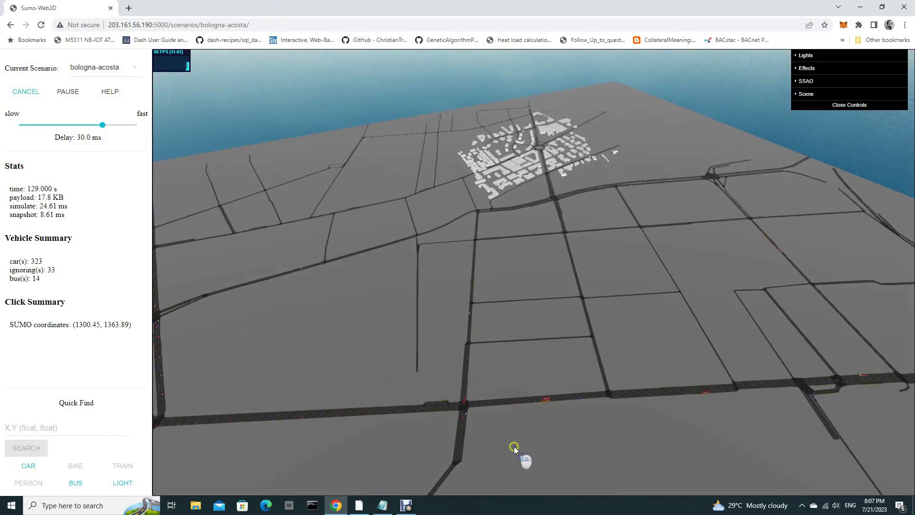
drag(513, 446, 501, 302)
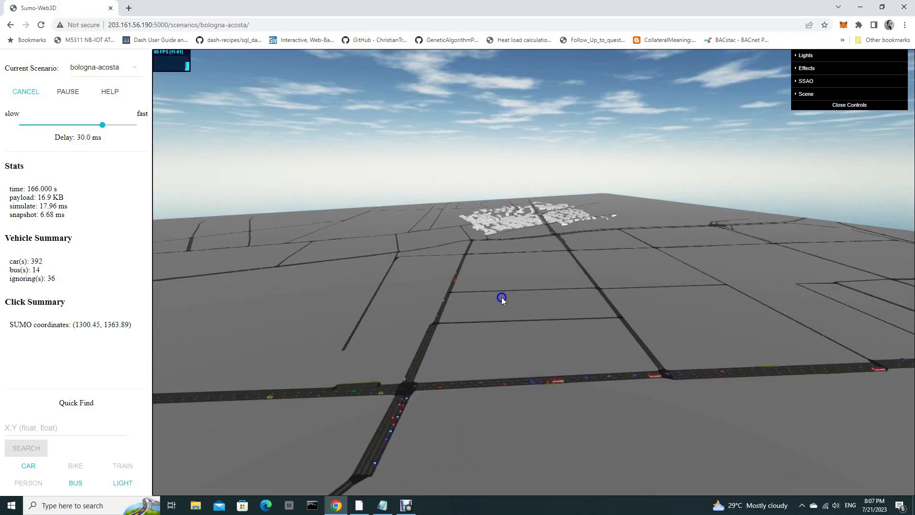
scroll(403, 461, up, 3)
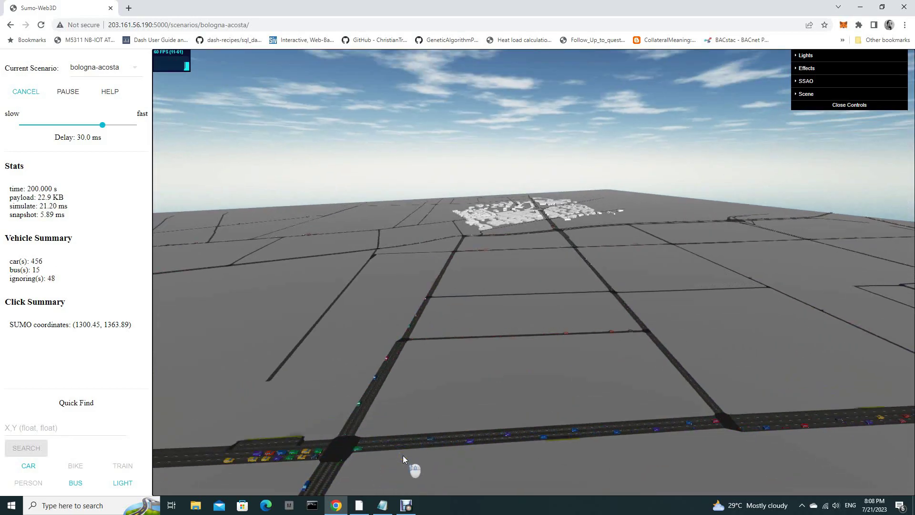
click(64, 125)
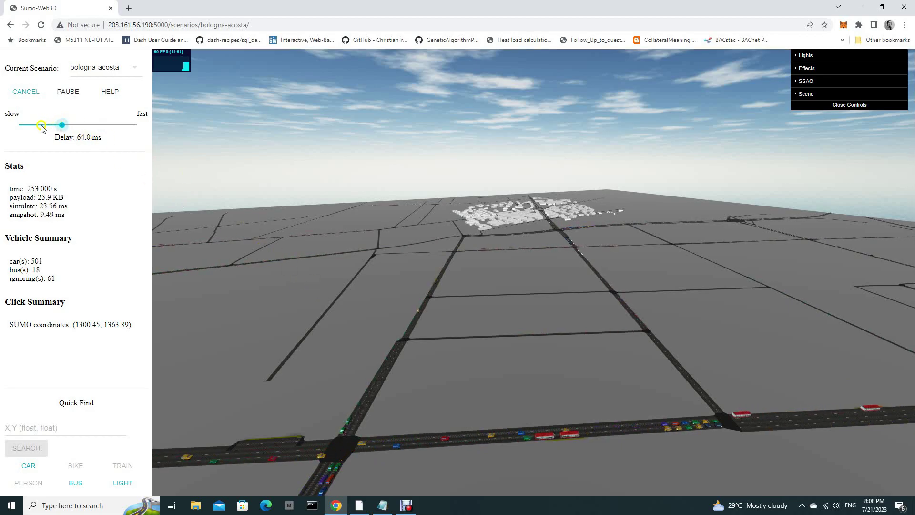
scroll(473, 310, up, 5)
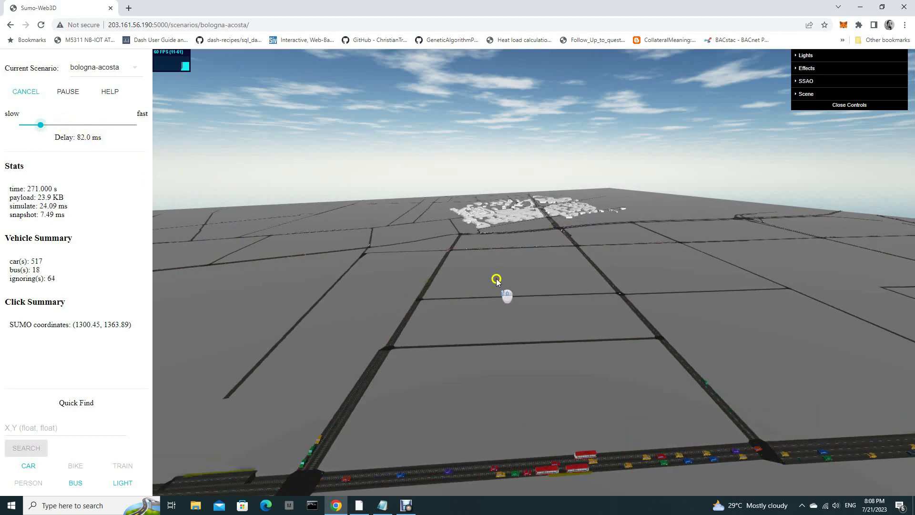
Step: Orbit, pan and zoom down to road level beside the queued cars
drag(494, 391, 494, 312)
scroll(503, 382, down, 3)
drag(503, 381, 456, 347)
drag(414, 279, 533, 361)
drag(587, 388, 470, 333)
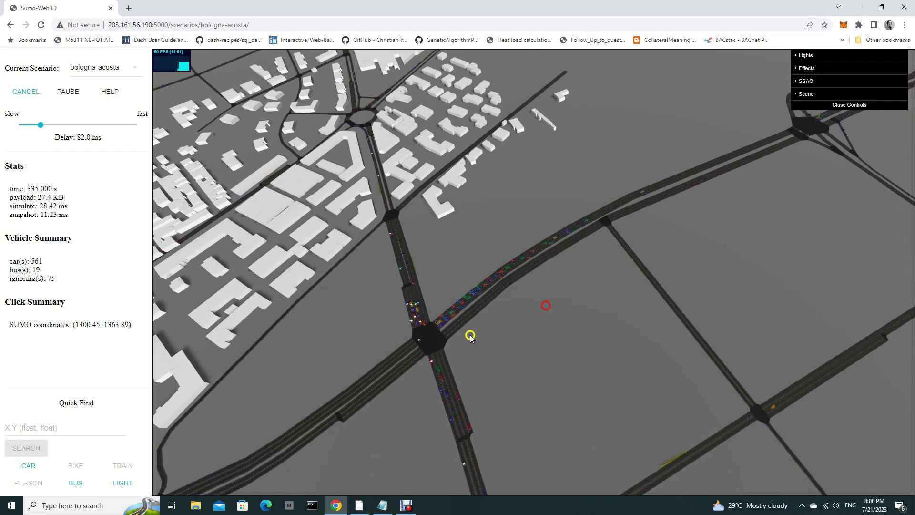
scroll(466, 331, up, 3)
scroll(464, 328, up, 5)
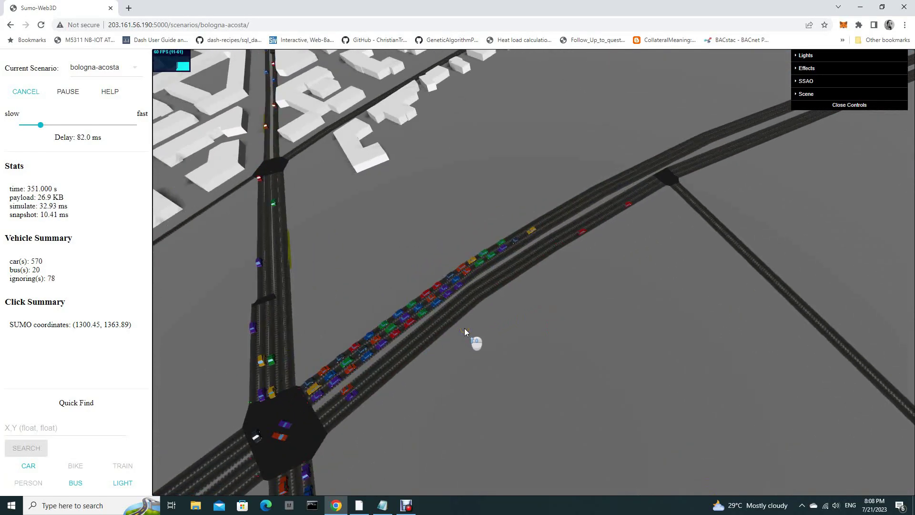
drag(469, 347, 586, 137)
drag(375, 371, 672, 306)
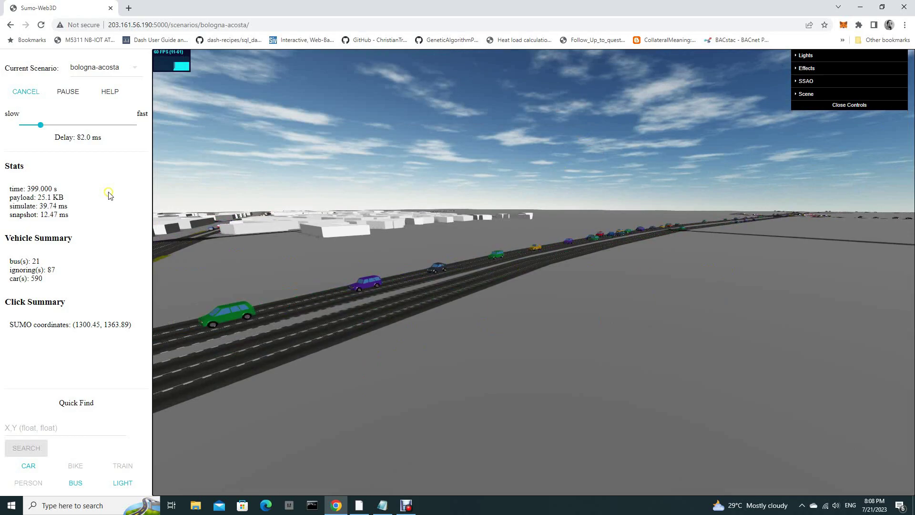
click(89, 68)
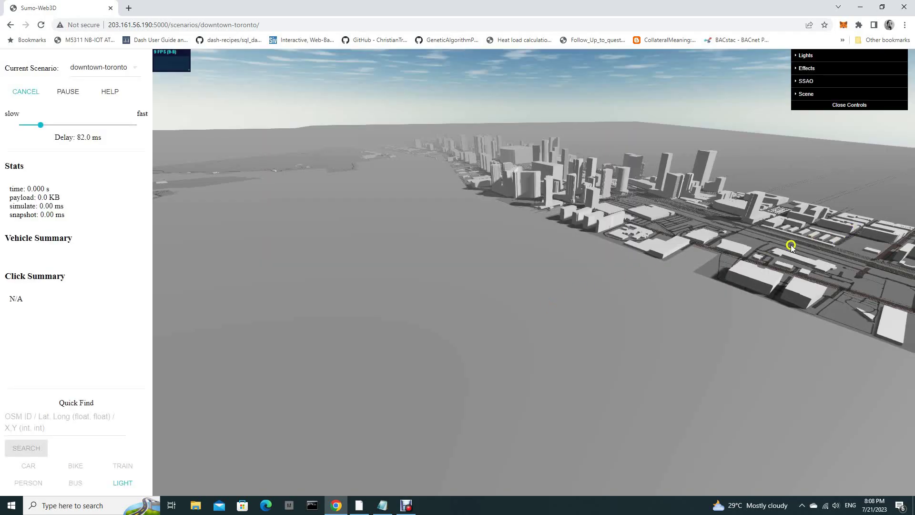
Step: Switch to the downtown-toronto scenario and rotate the view across downtown
scroll(790, 246, up, 10)
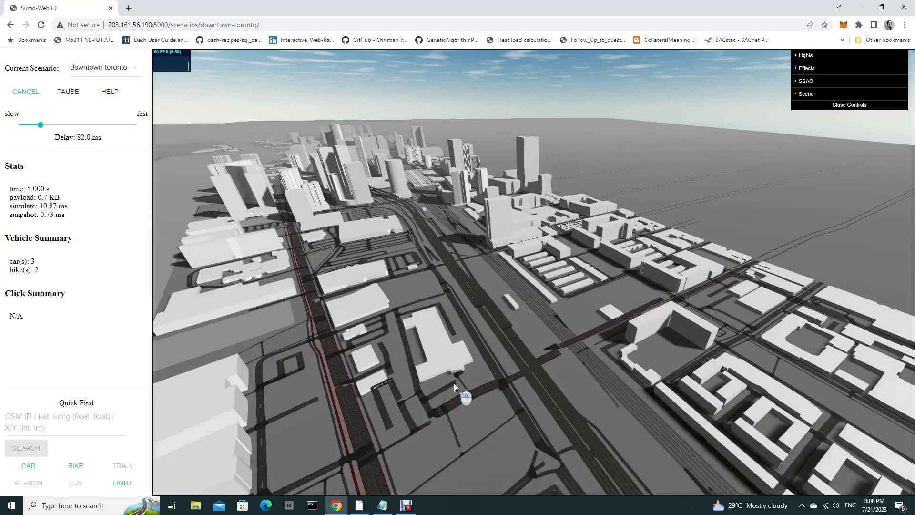
scroll(454, 382, up, 10)
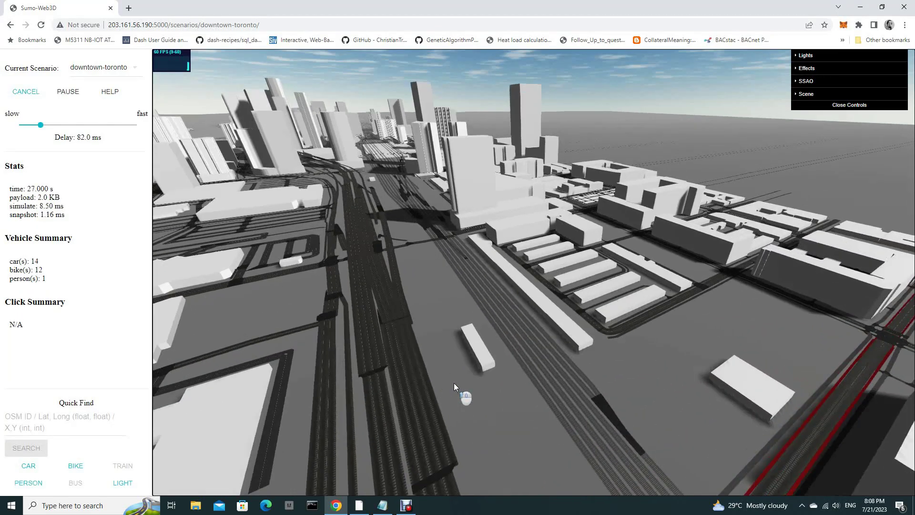
scroll(453, 382, up, 10)
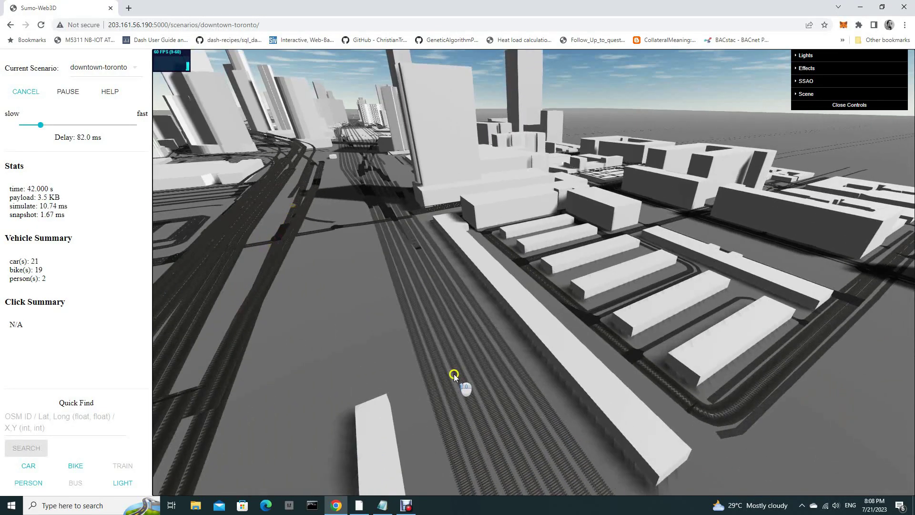
click(742, 324)
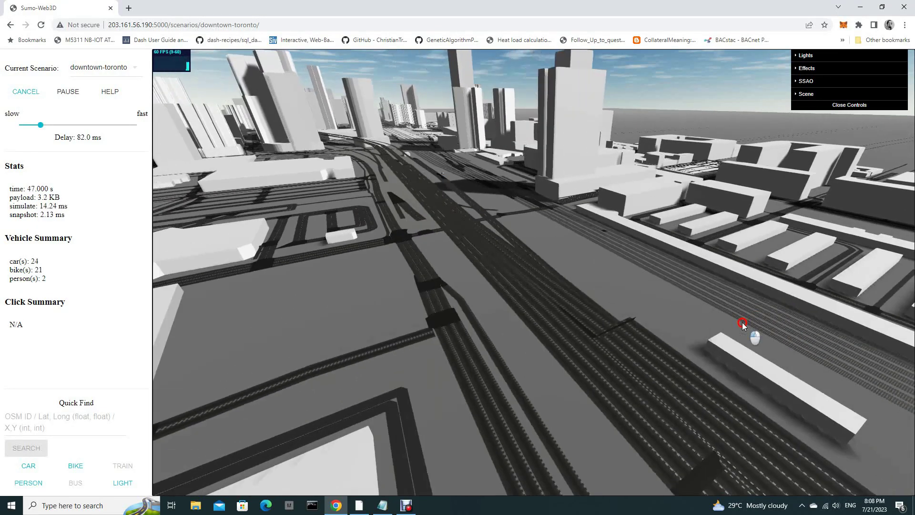
drag(430, 293, 473, 343)
scroll(472, 343, up, 10)
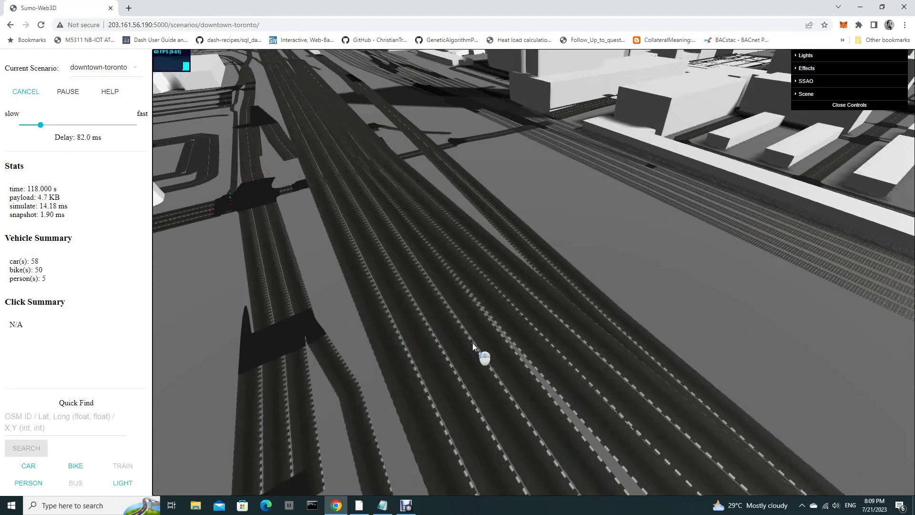
Step: Orbit, pan and zoom around the Toronto skyline and the junction below the towers
drag(590, 303, 910, 338)
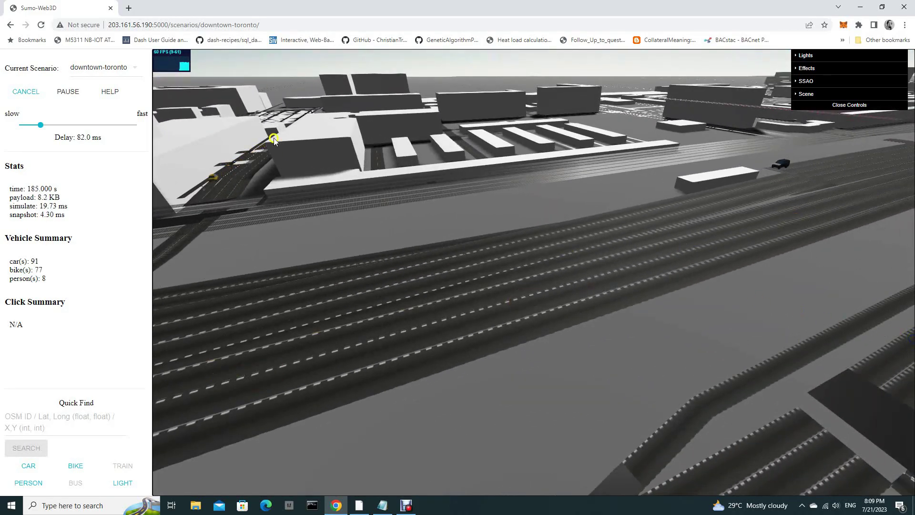
scroll(800, 314, up, 3)
scroll(800, 316, down, 5)
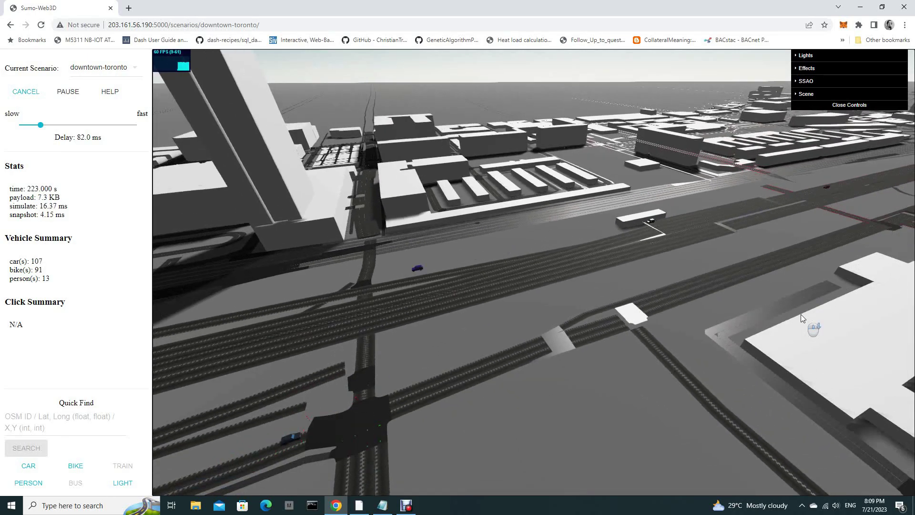
scroll(800, 317, up, 2)
drag(801, 318, 261, 352)
drag(401, 258, 264, 257)
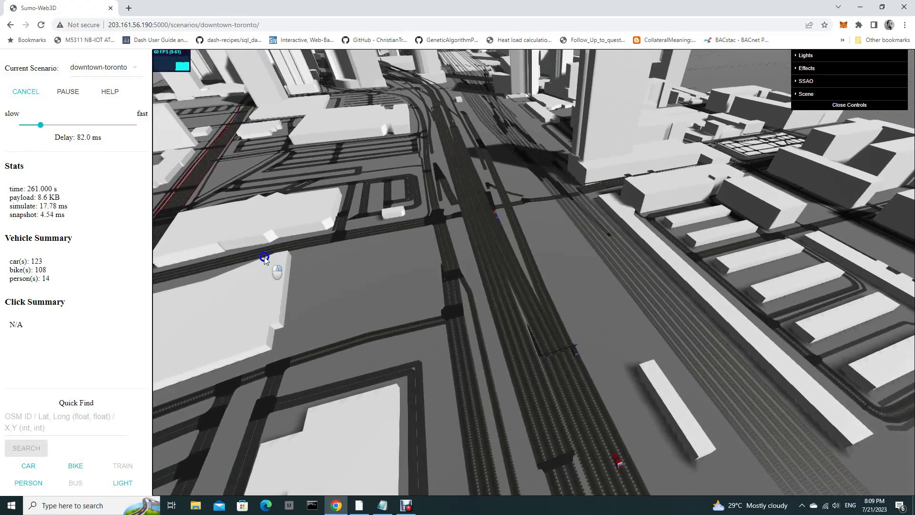
drag(308, 154, 564, 465)
drag(376, 176, 422, 371)
drag(326, 267, 443, 263)
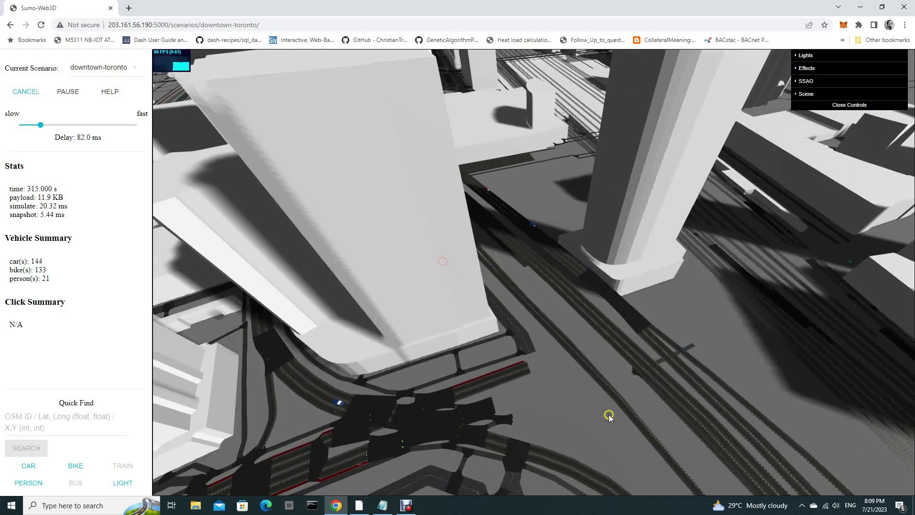